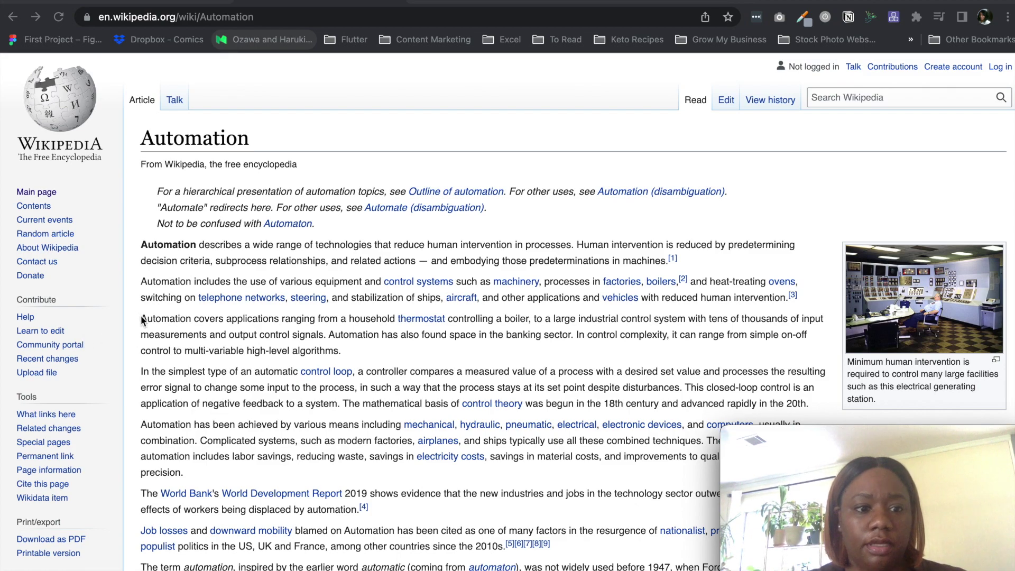
# Send the Wikipedia paragraph beginning "Automation covers applications" to Airtable as a note with the topic "automation"
pyautogui.click(248, 340)
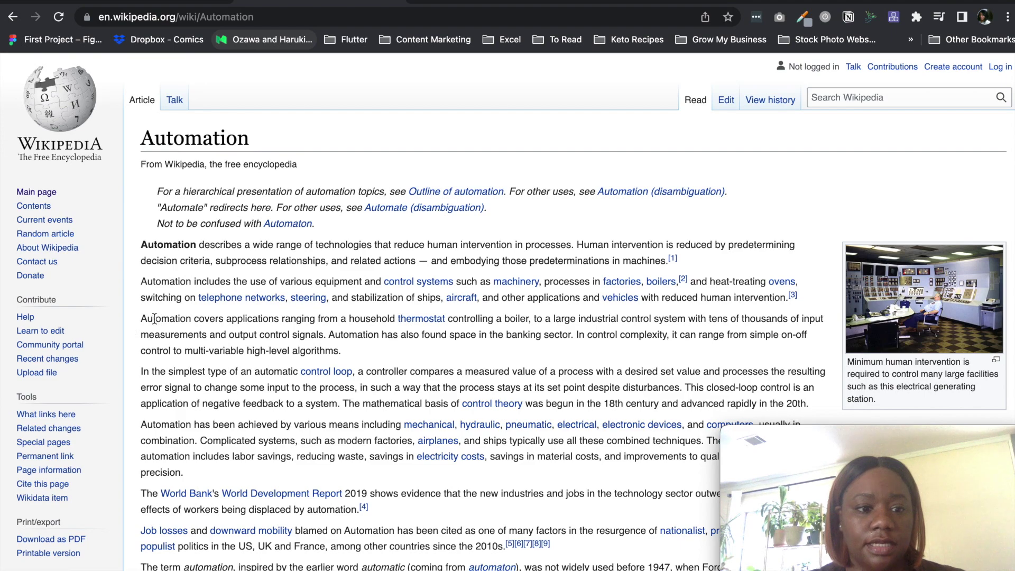
pyautogui.moveTo(140, 319); pyautogui.dragTo(351, 352)
pyautogui.rightClick(315, 332)
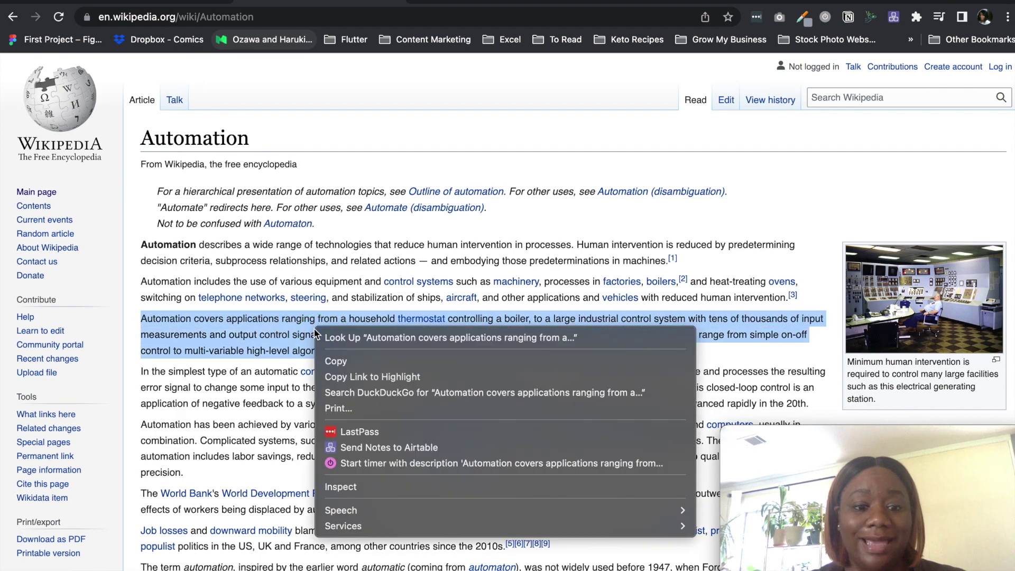
pyautogui.click(437, 448)
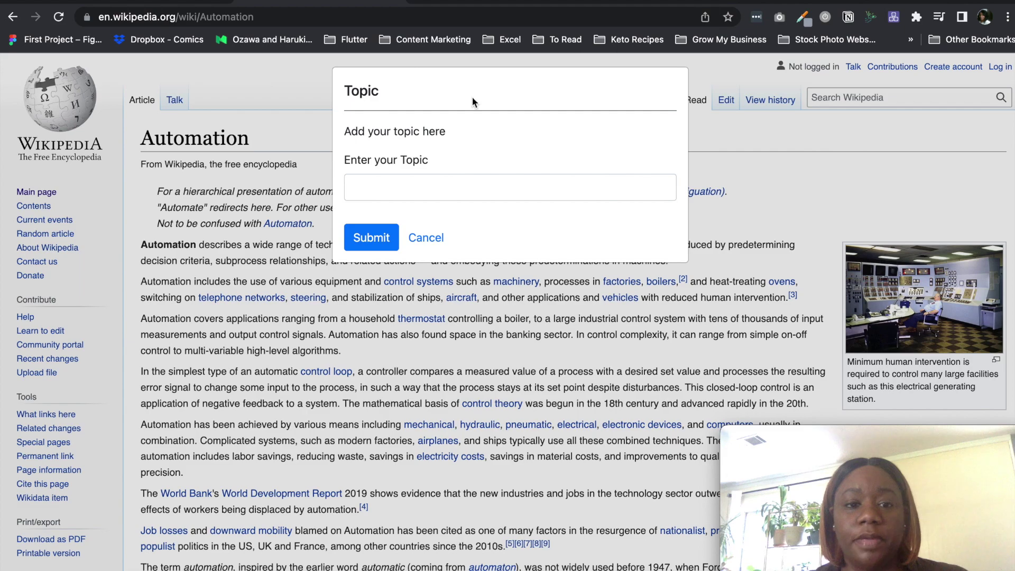
pyautogui.click(486, 190)
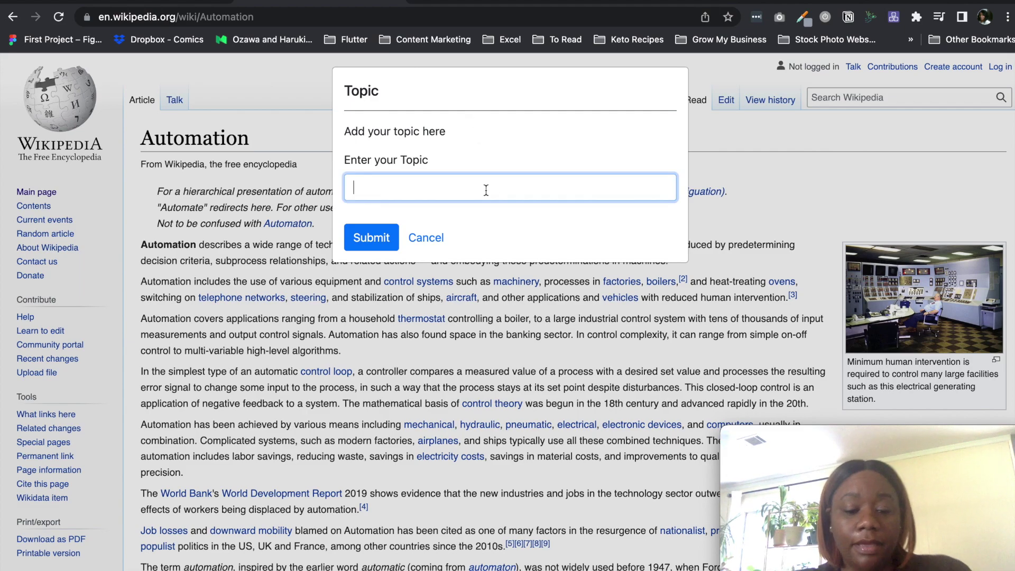
pyautogui.write('automation')
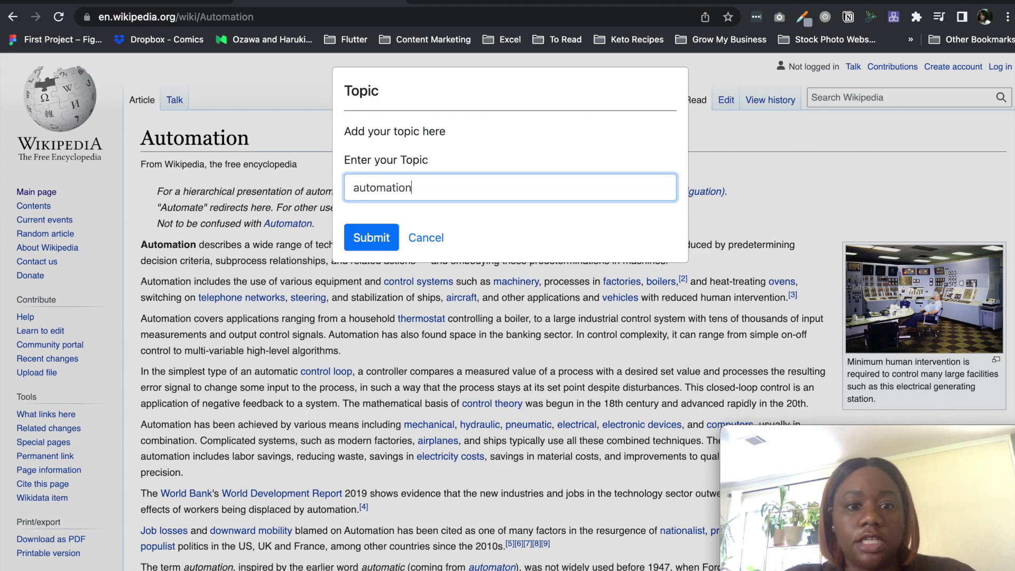
pyautogui.press('Return')
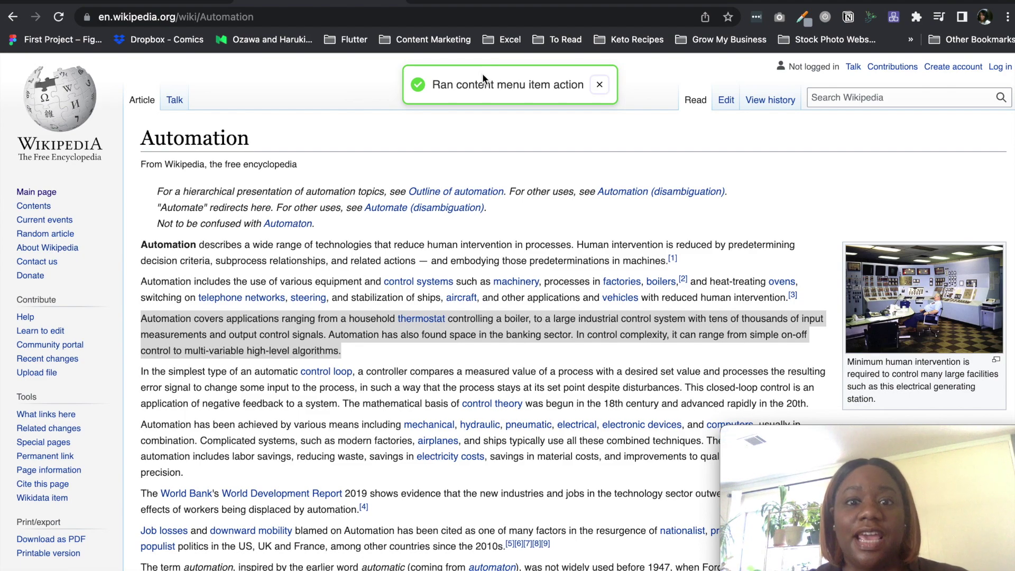
# Switch to the Airtable Notes Base and review the expanded "Automation - Wikipedia" record, then close it
pyautogui.click(481, 4)
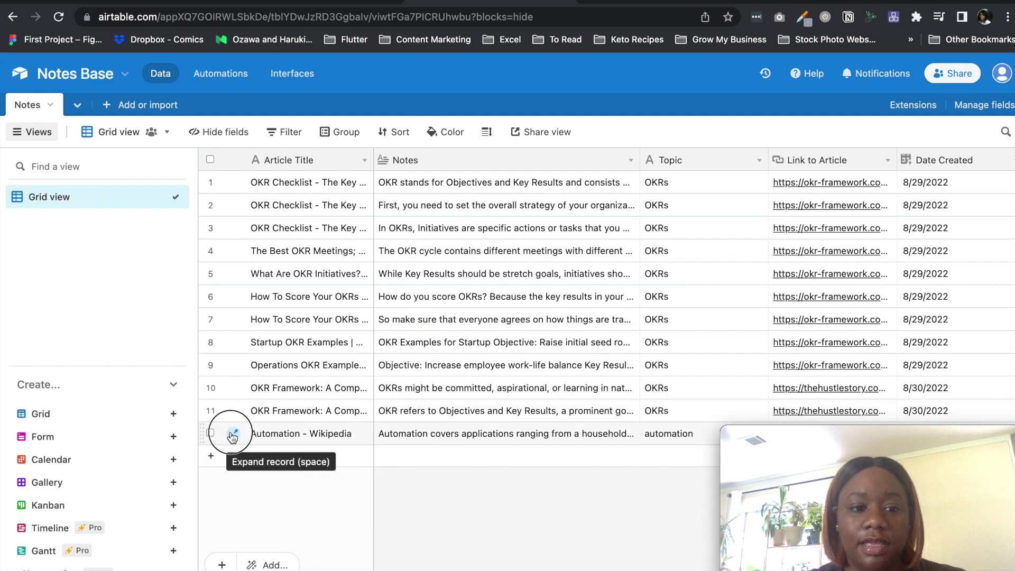
pyautogui.click(230, 433)
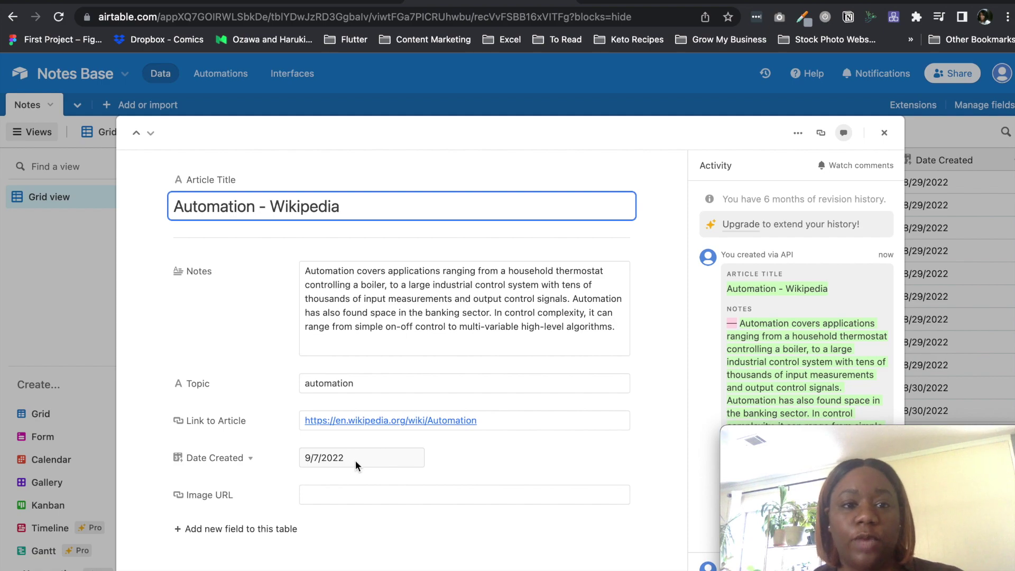
pyautogui.click(885, 133)
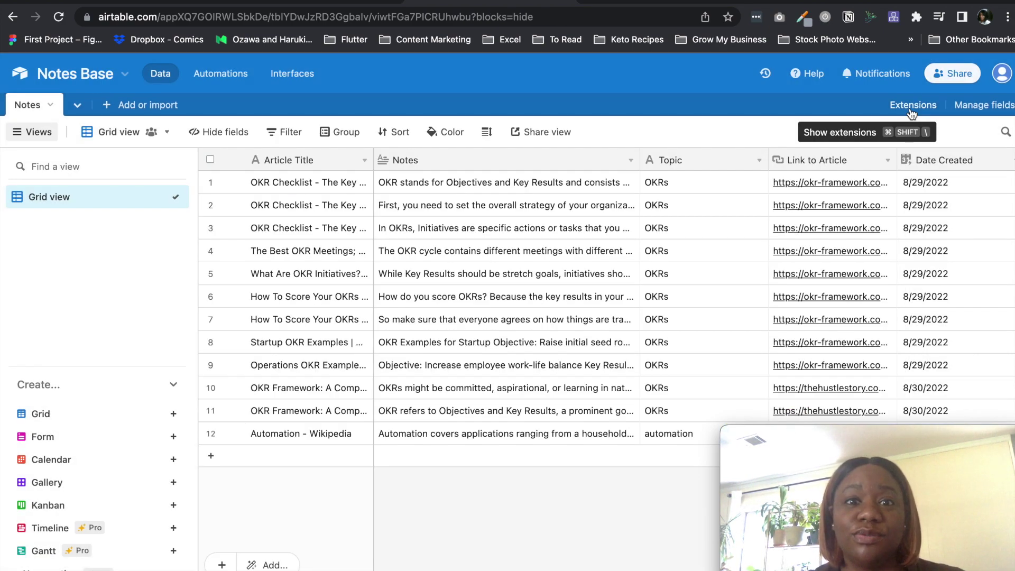
# Show the base's extensions and search the extension marketplace for "fla", then close the marketplace
pyautogui.click(912, 109)
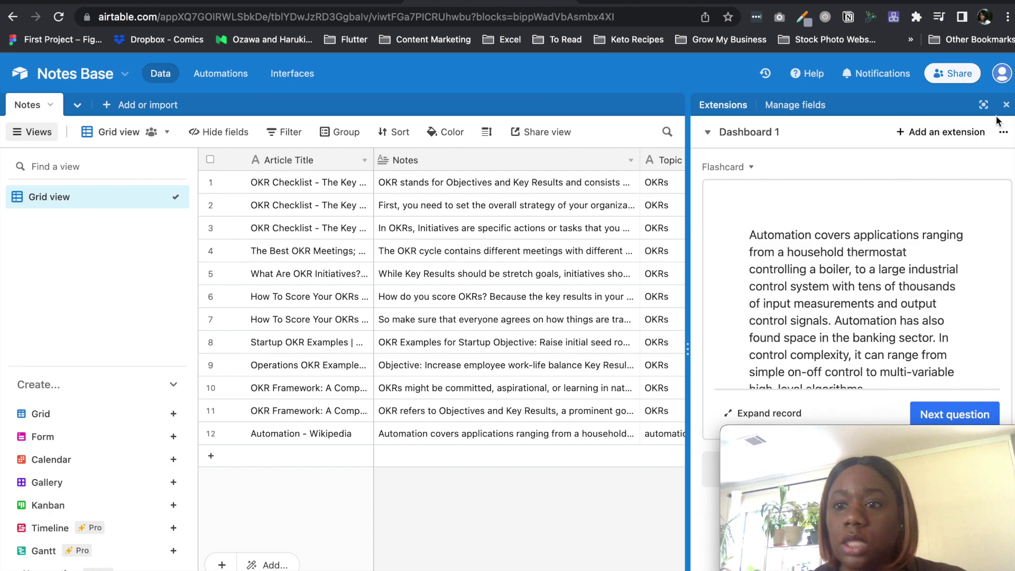
pyautogui.click(941, 132)
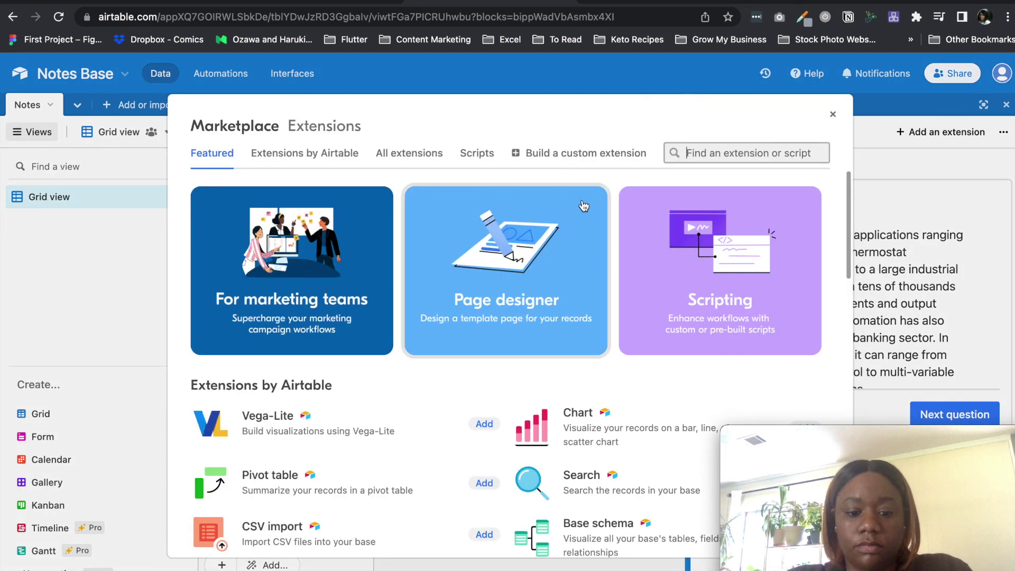
pyautogui.write('fal')
pyautogui.press('BackSpace')
pyautogui.press('BackSpace')
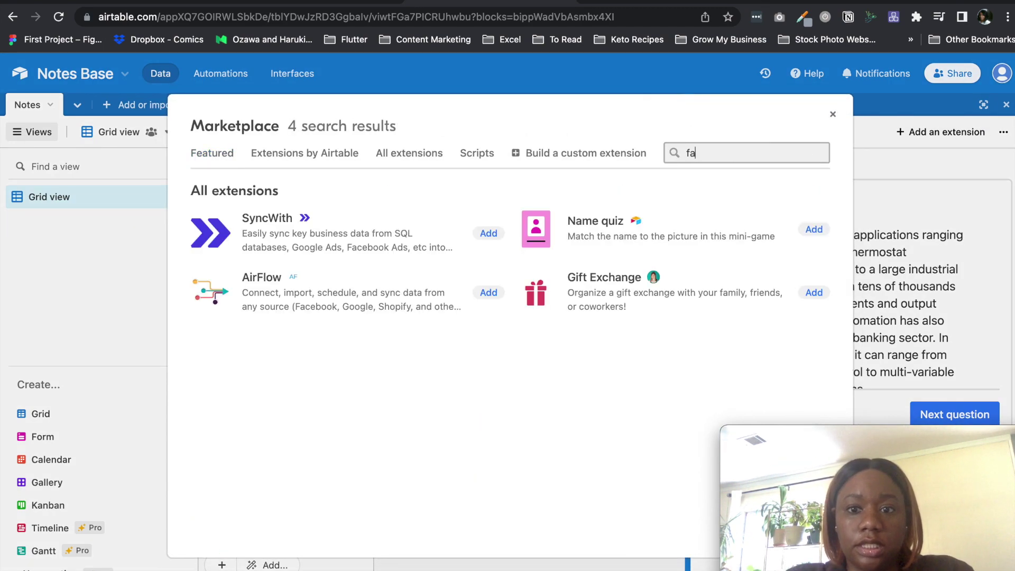
pyautogui.write('la')
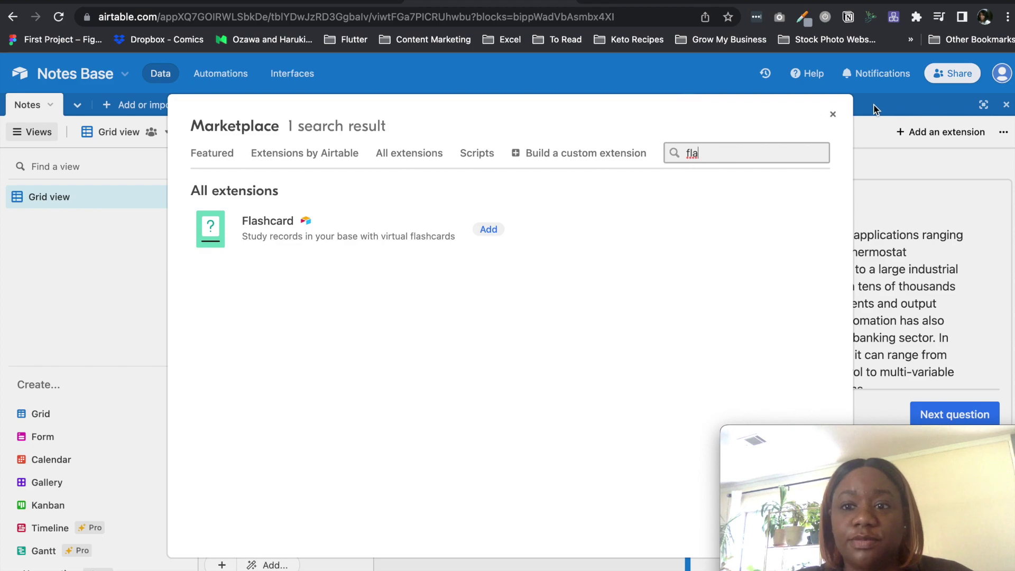
pyautogui.click(833, 115)
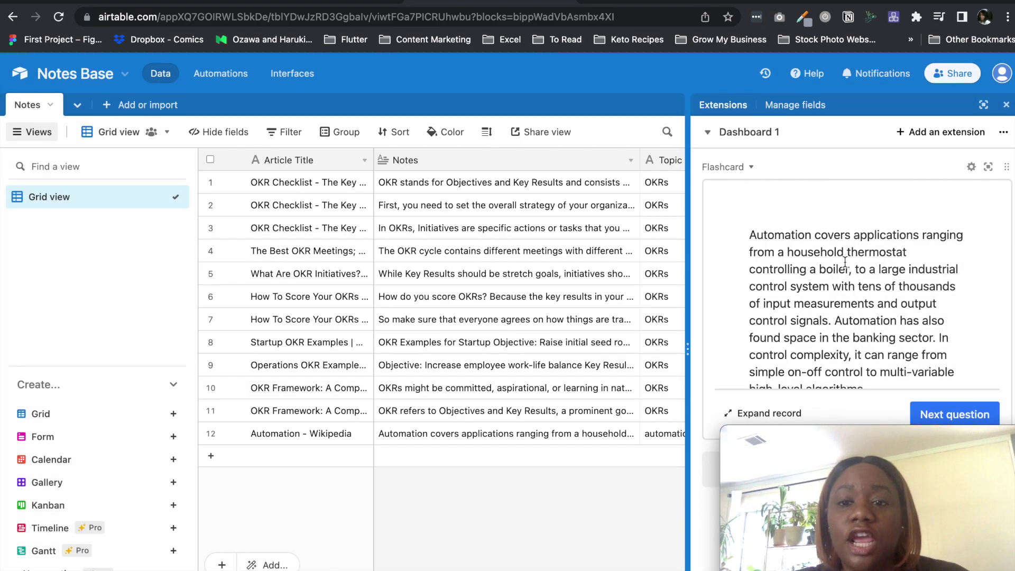
# Advance through the questions in the Flashcard extension
pyautogui.click(952, 413)
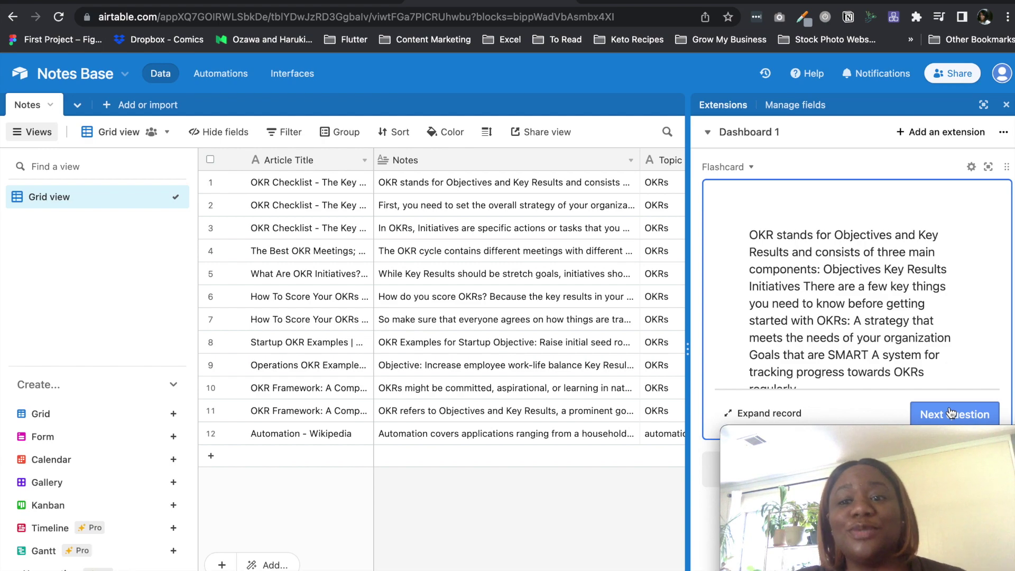
pyautogui.click(952, 413)
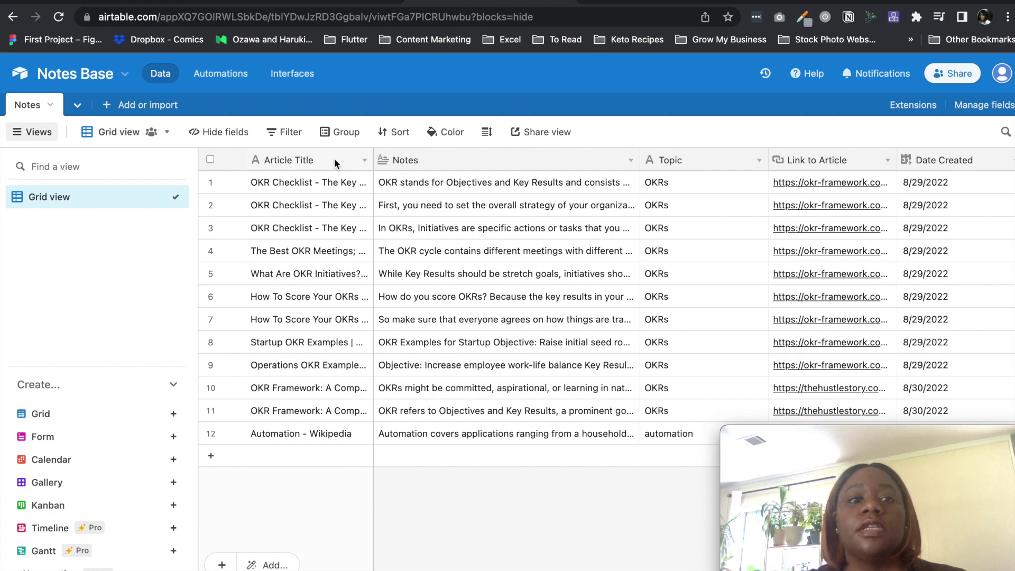
# Review the field type settings of the Article Title and Notes fields
pyautogui.click(365, 160)
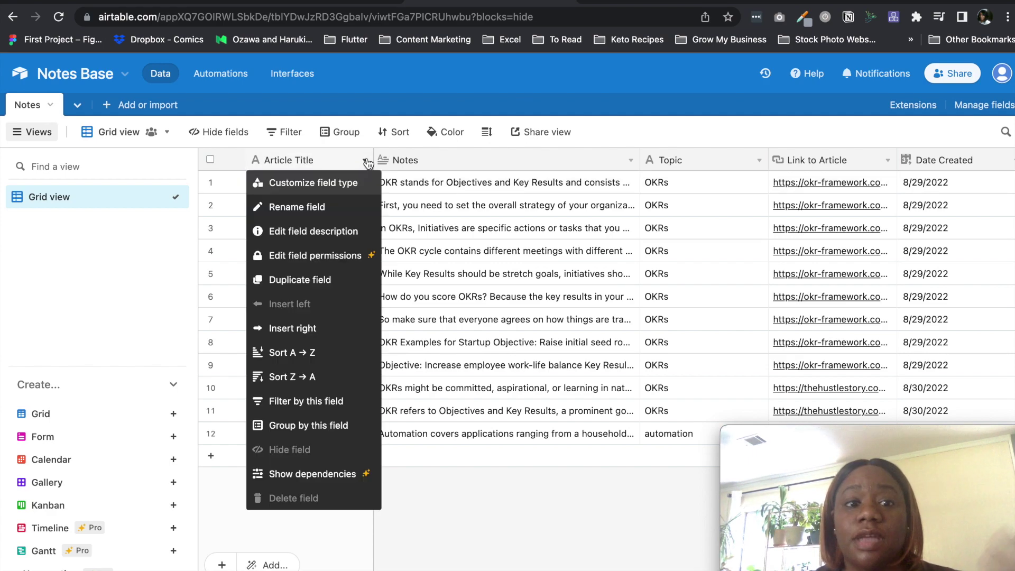
pyautogui.click(356, 182)
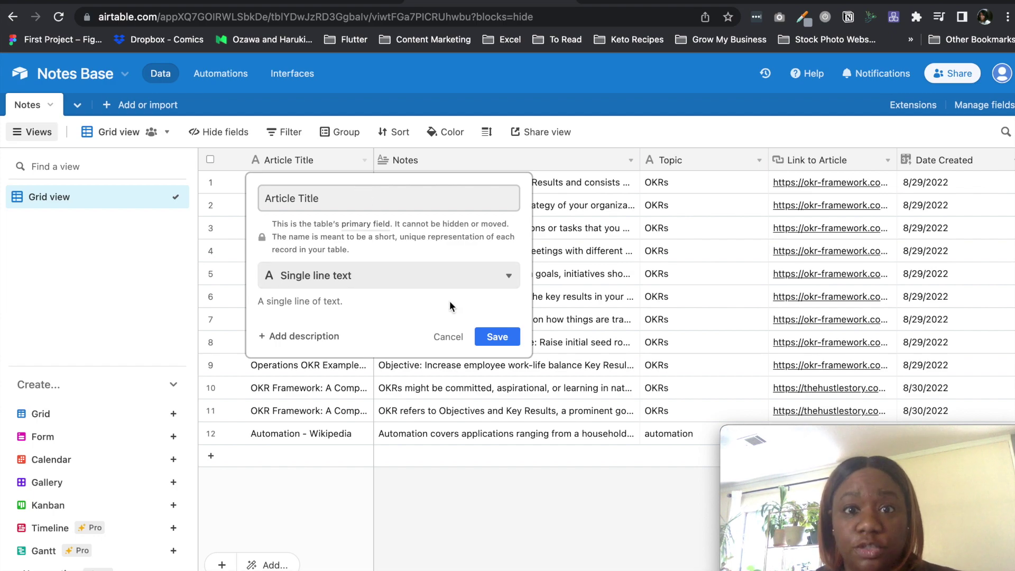
pyautogui.click(450, 337)
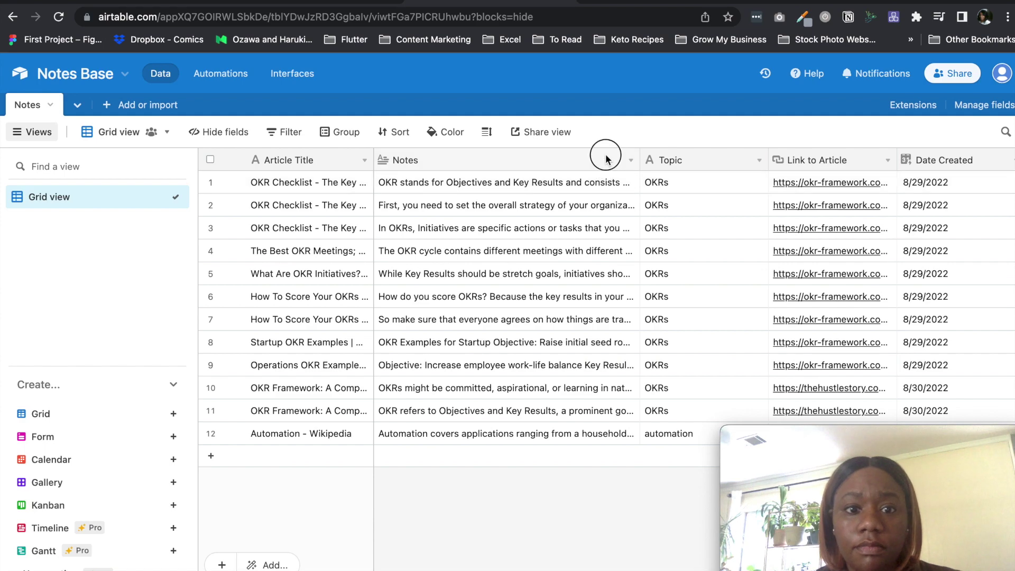
pyautogui.click(631, 160)
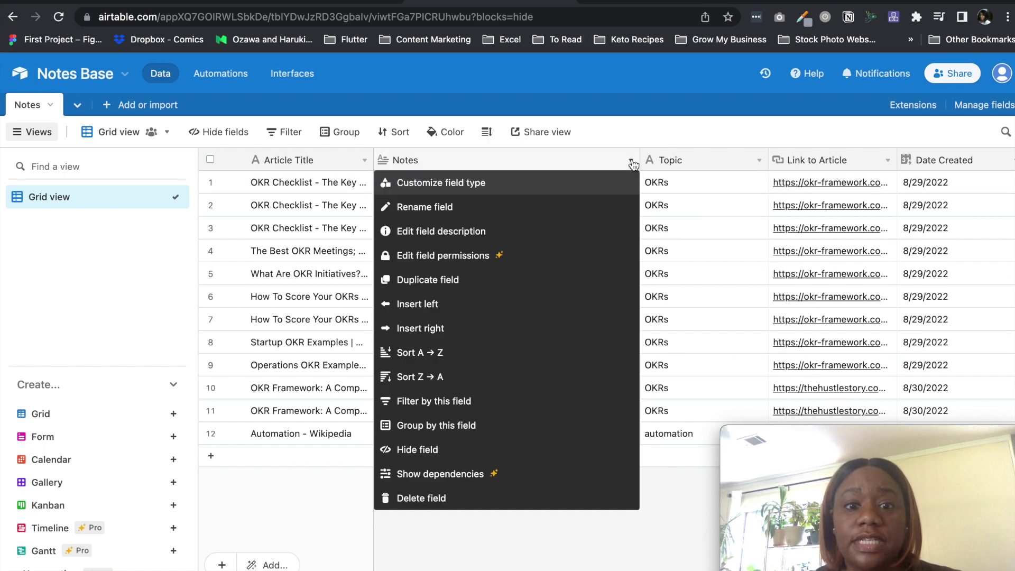
pyautogui.click(596, 184)
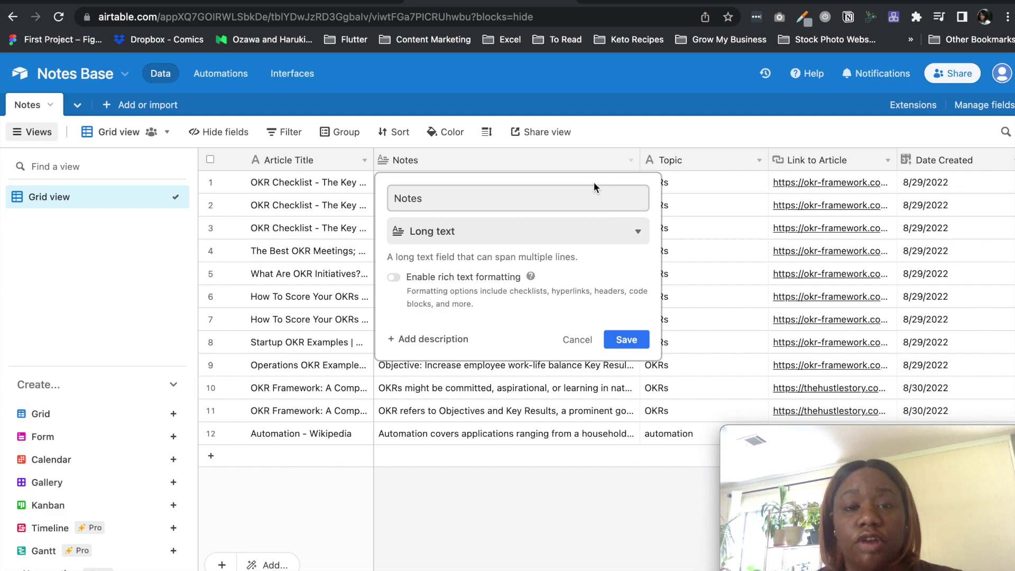
pyautogui.click(617, 340)
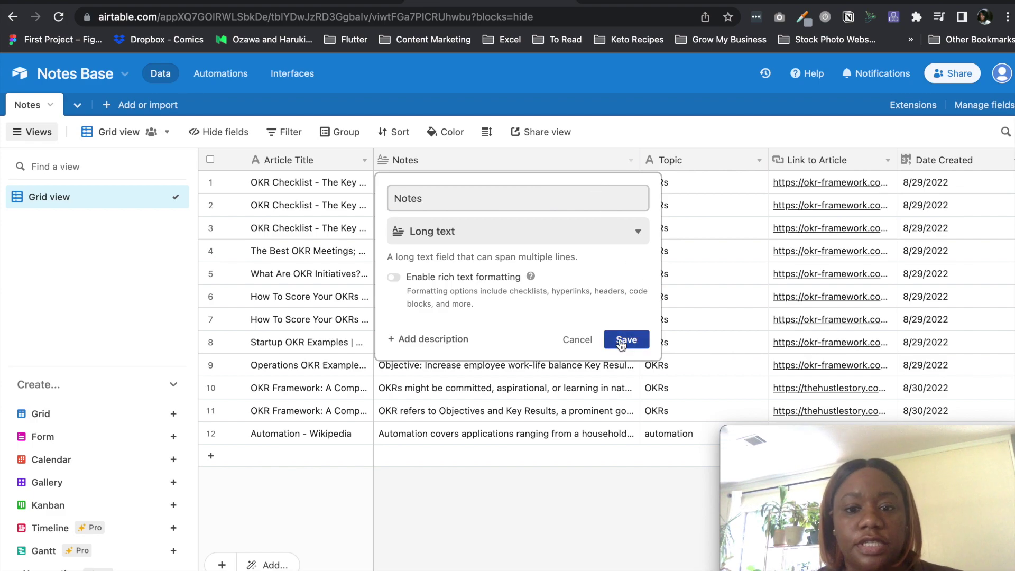
# Look over the Topic column and review the field type settings of Link to Article
pyautogui.click(726, 158)
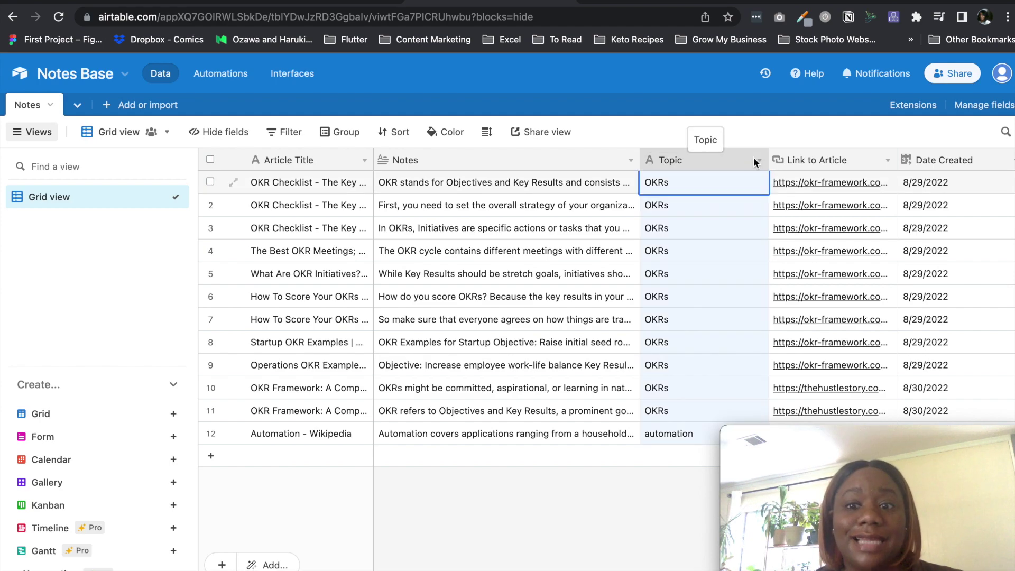
pyautogui.click(831, 160)
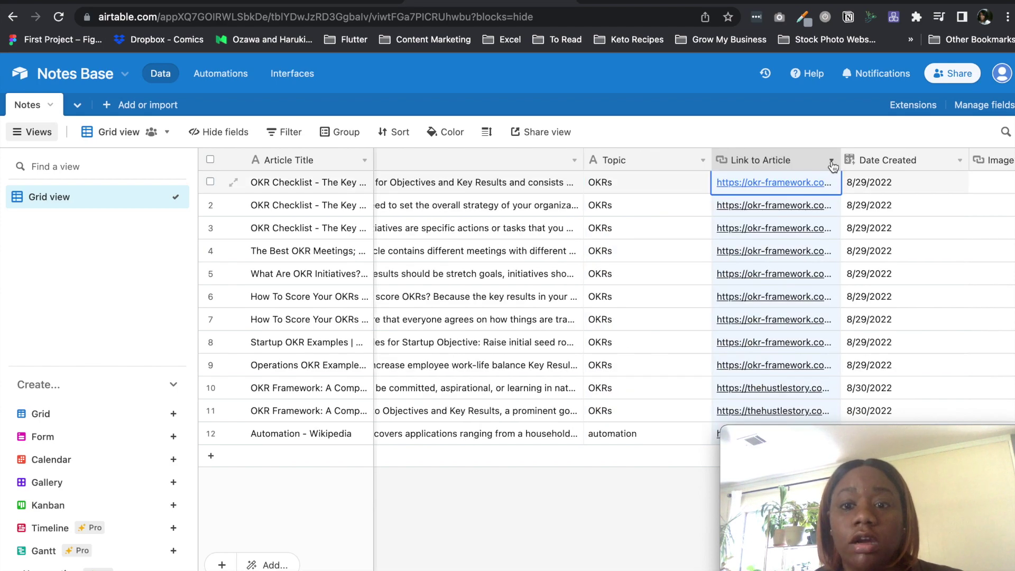
pyautogui.click(832, 161)
pyautogui.click(807, 181)
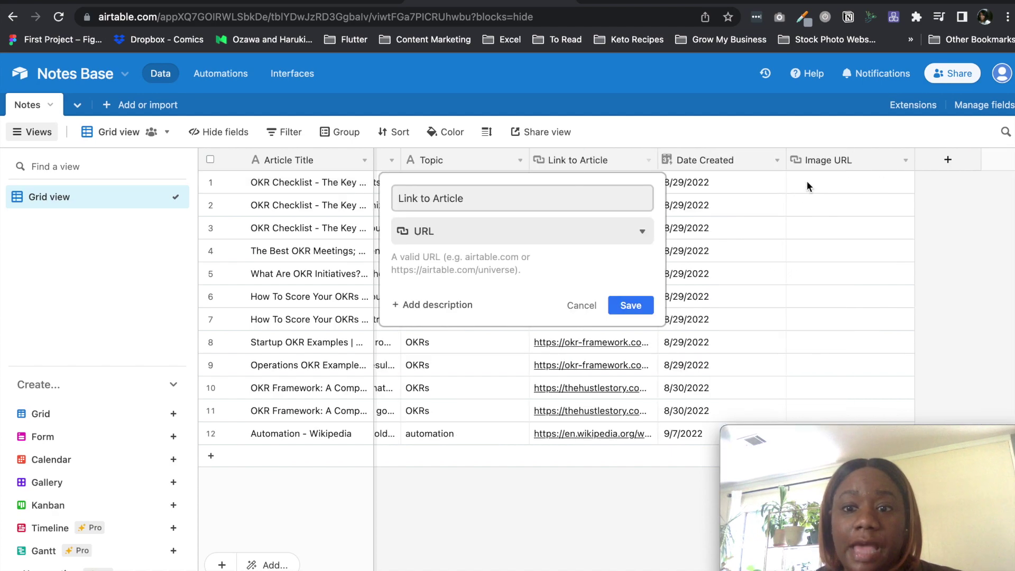
pyautogui.click(584, 305)
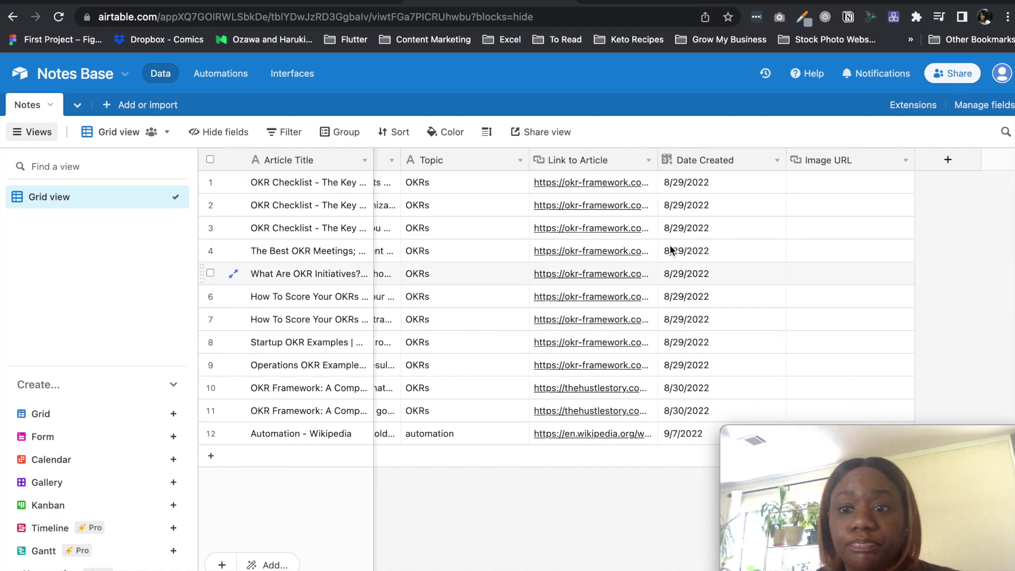
# Set the Date Created field's type to Created time and save it
pyautogui.click(714, 164)
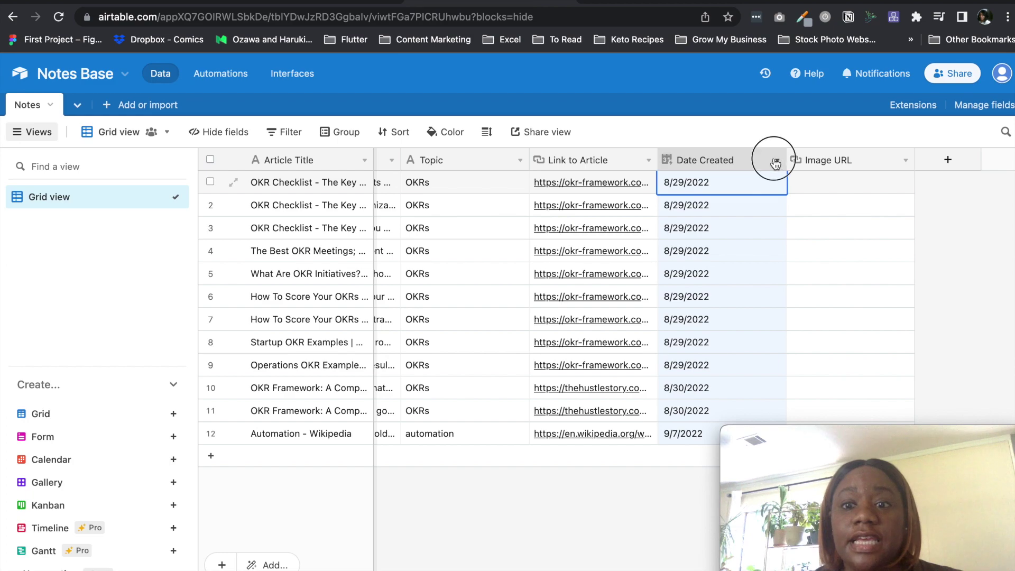
pyautogui.click(774, 161)
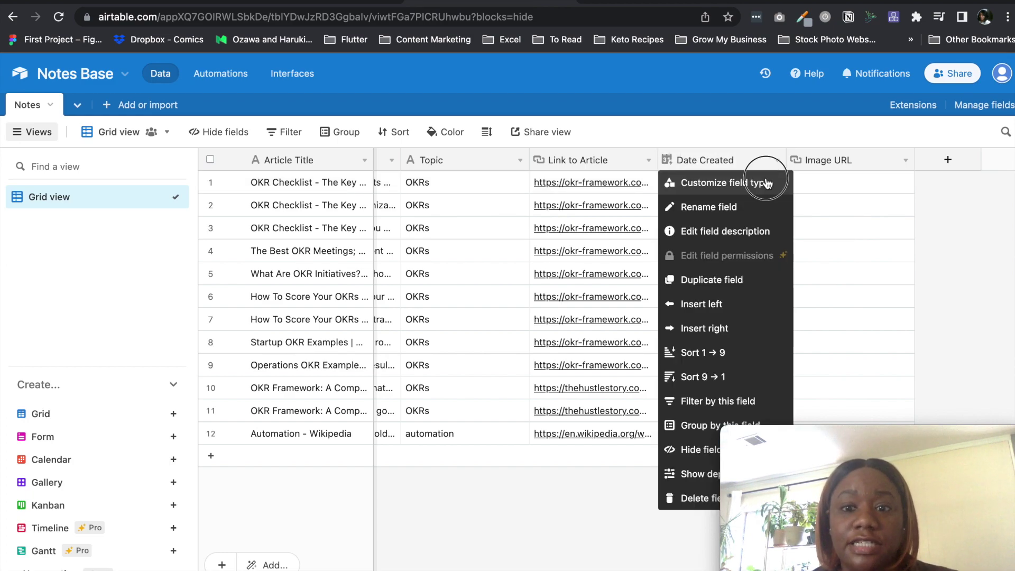
pyautogui.click(767, 183)
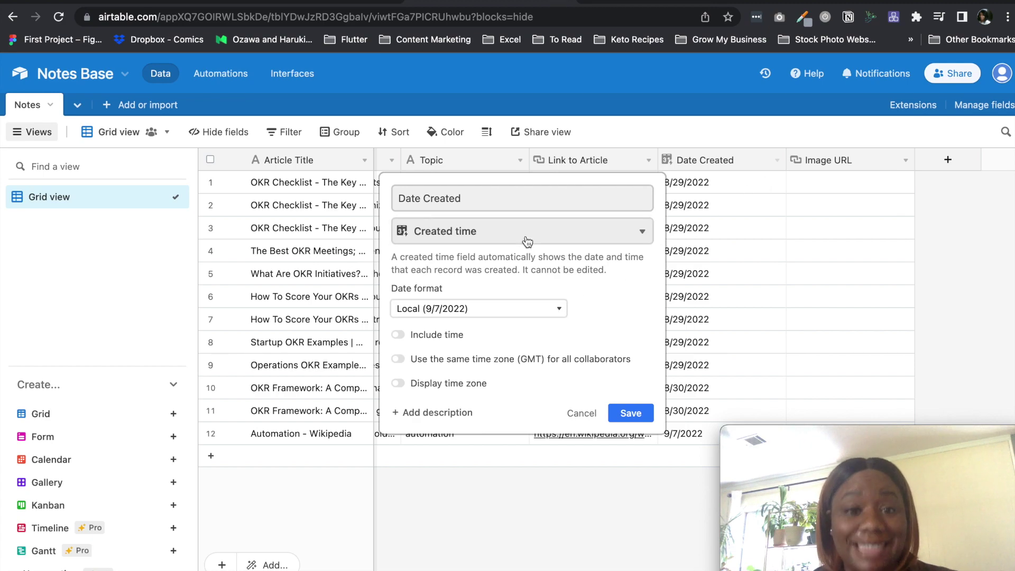
pyautogui.click(586, 229)
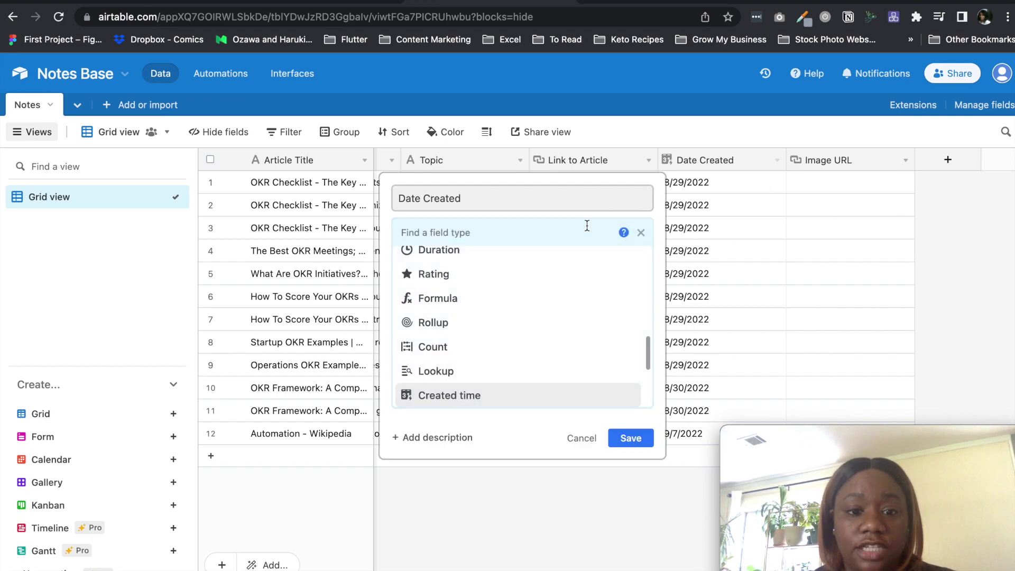
pyautogui.click(567, 396)
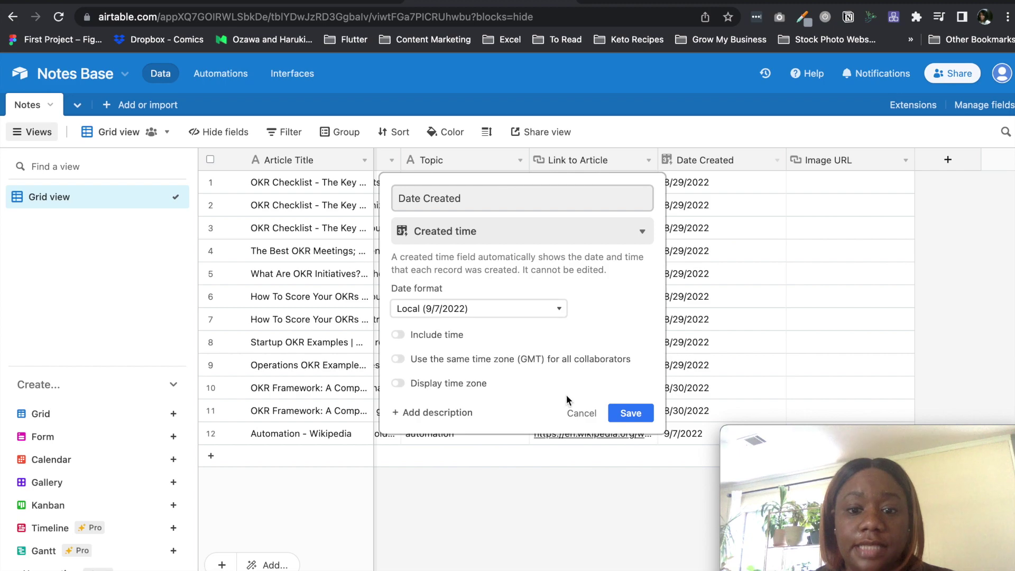
pyautogui.click(630, 414)
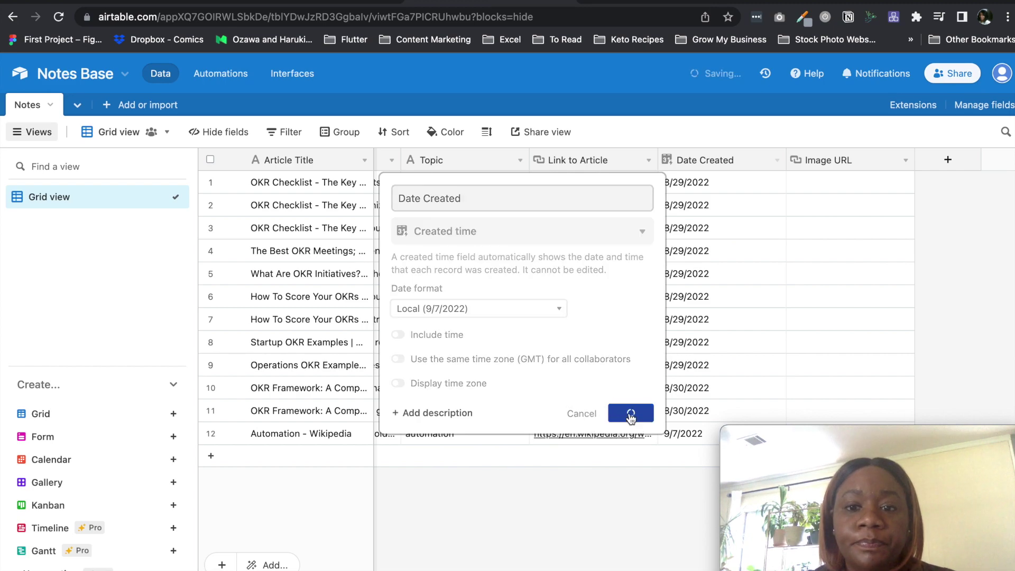
# Add a single line text field named Questions after Image URL in the Notes table
pyautogui.click(838, 161)
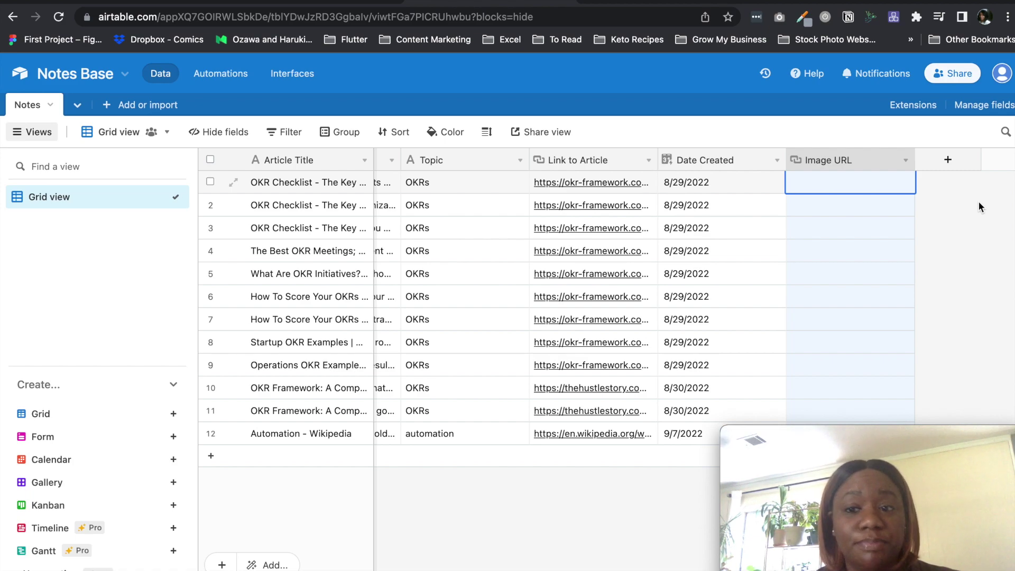
pyautogui.click(946, 160)
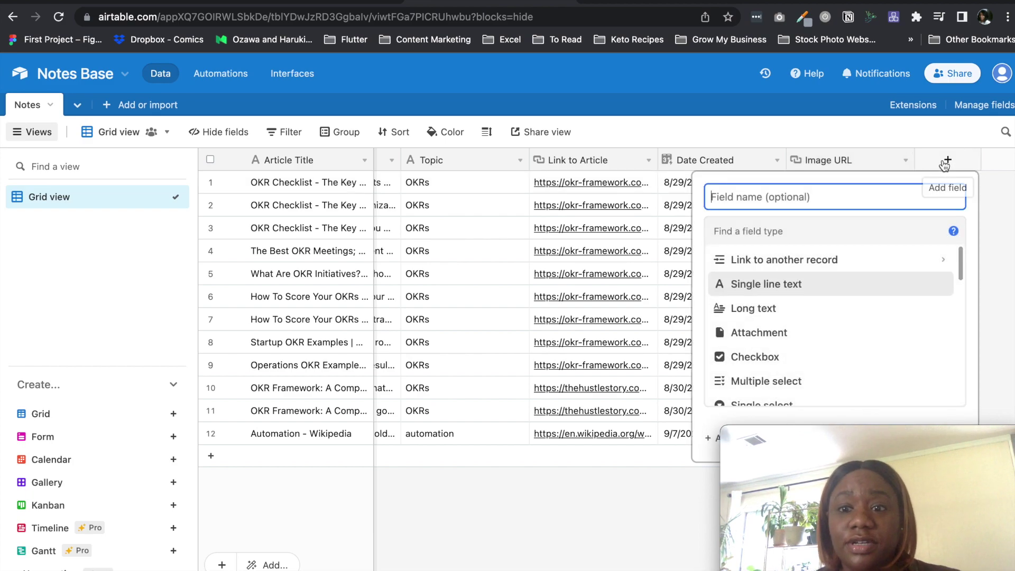
pyautogui.write('Ques')
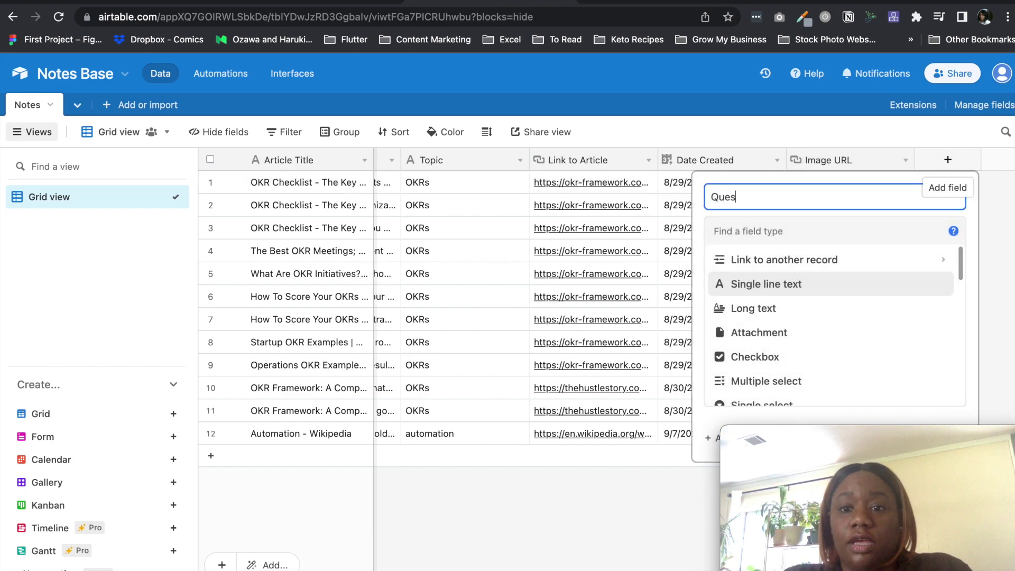
pyautogui.write('tions')
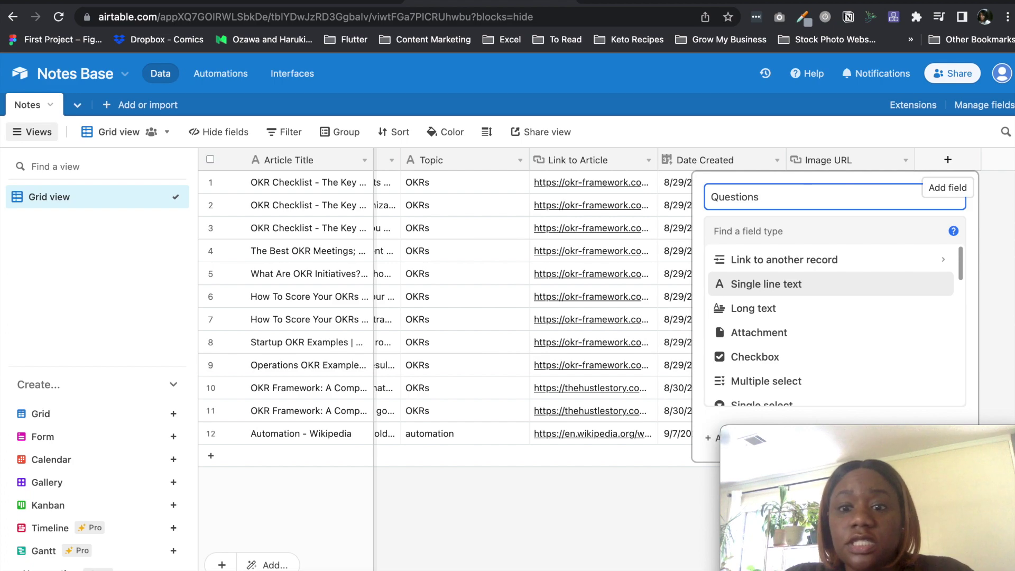
pyautogui.press('Return')
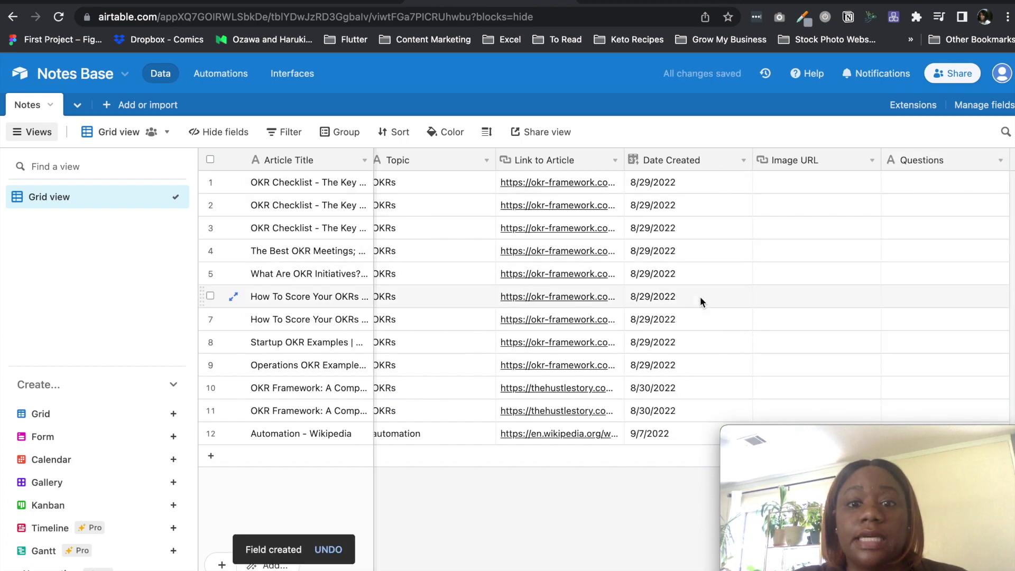
pyautogui.hscroll(-5, 700, 297)
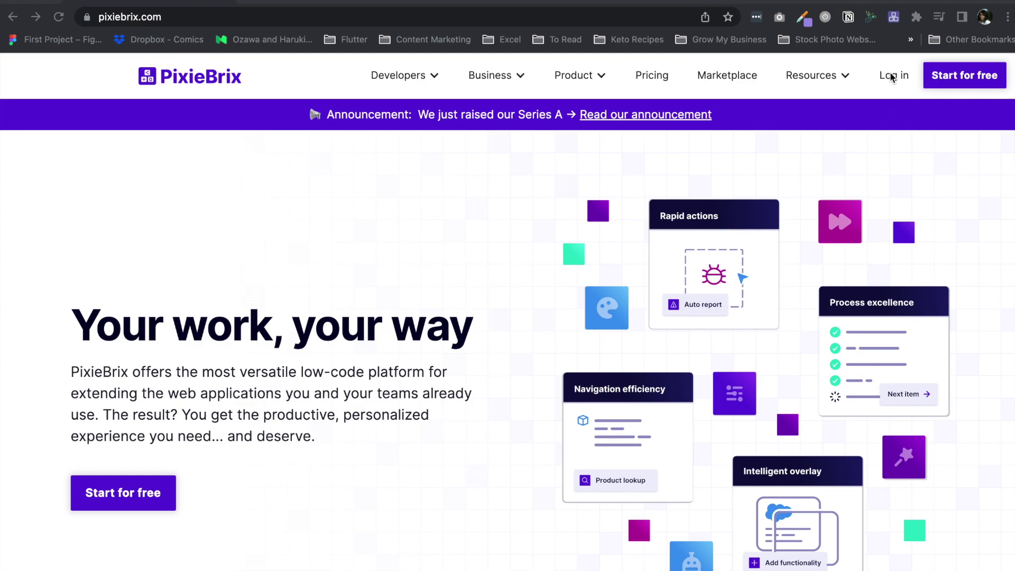
# Start for free on the PixieBrix website and log in by connecting with Google
pyautogui.click(957, 83)
pyautogui.click(957, 83)
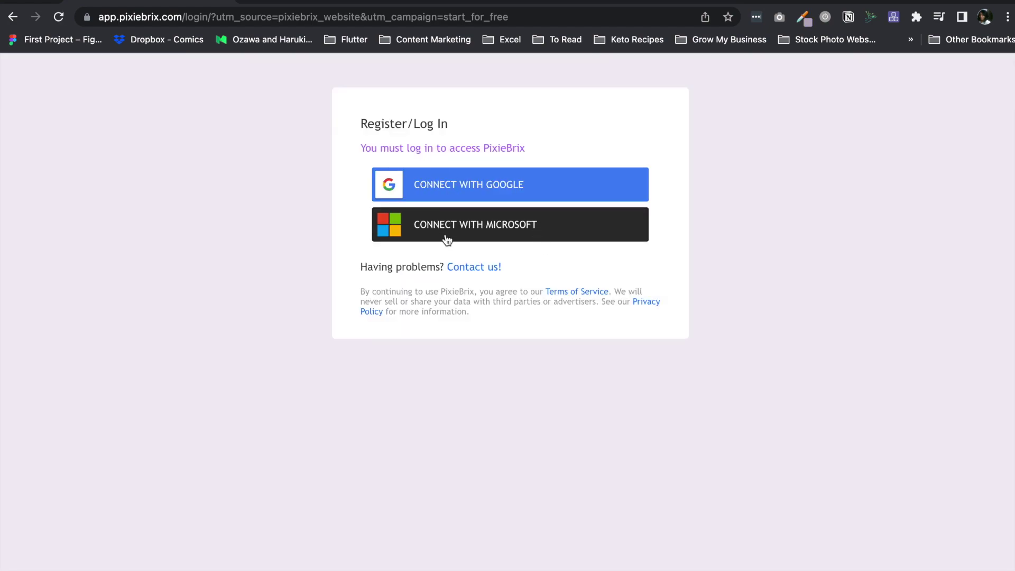
pyautogui.click(443, 180)
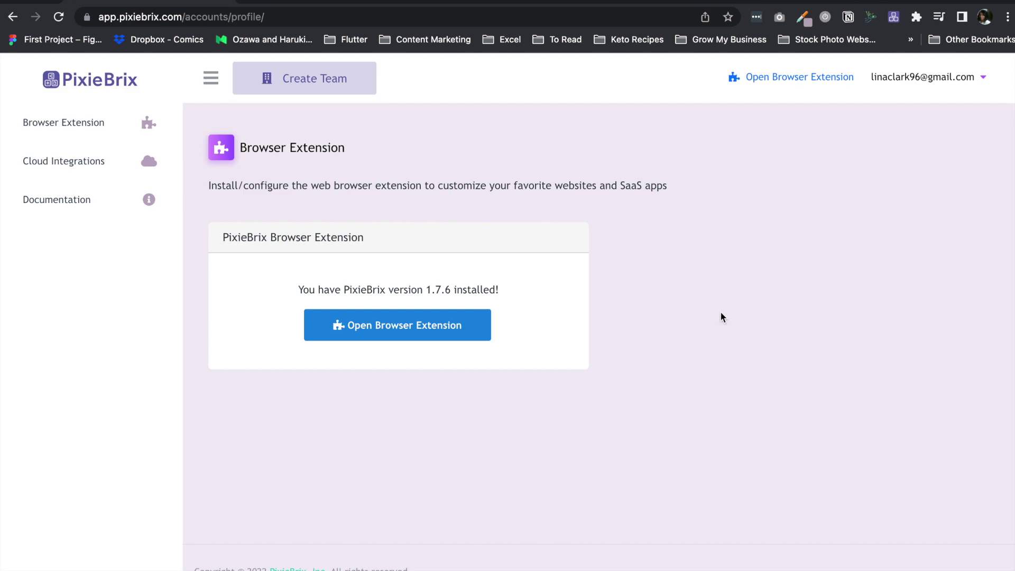
# Open the PixieBrix editor in the browser's developer tools on the PixieBrix profile page
pyautogui.rightClick(672, 293)
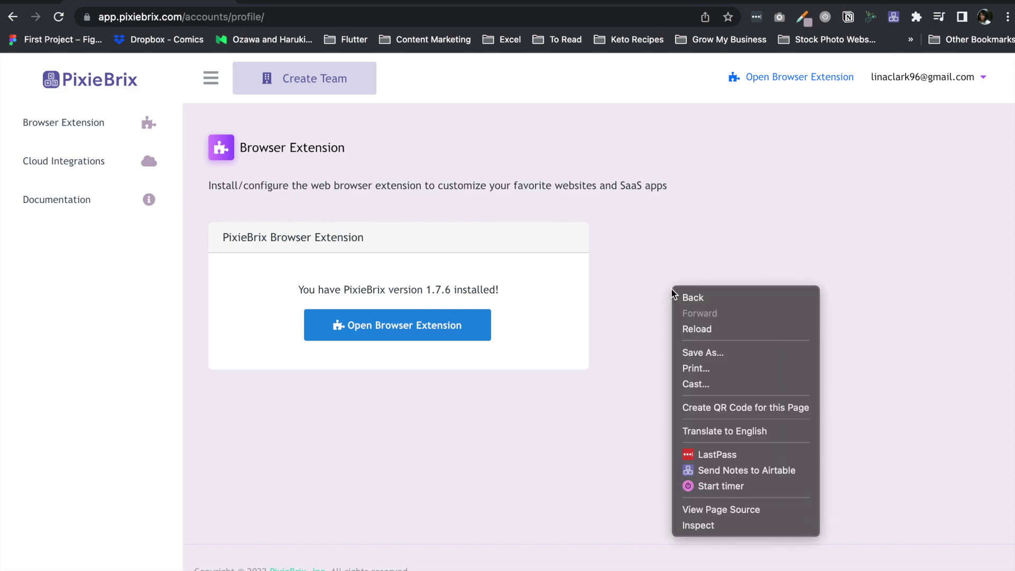
pyautogui.click(716, 529)
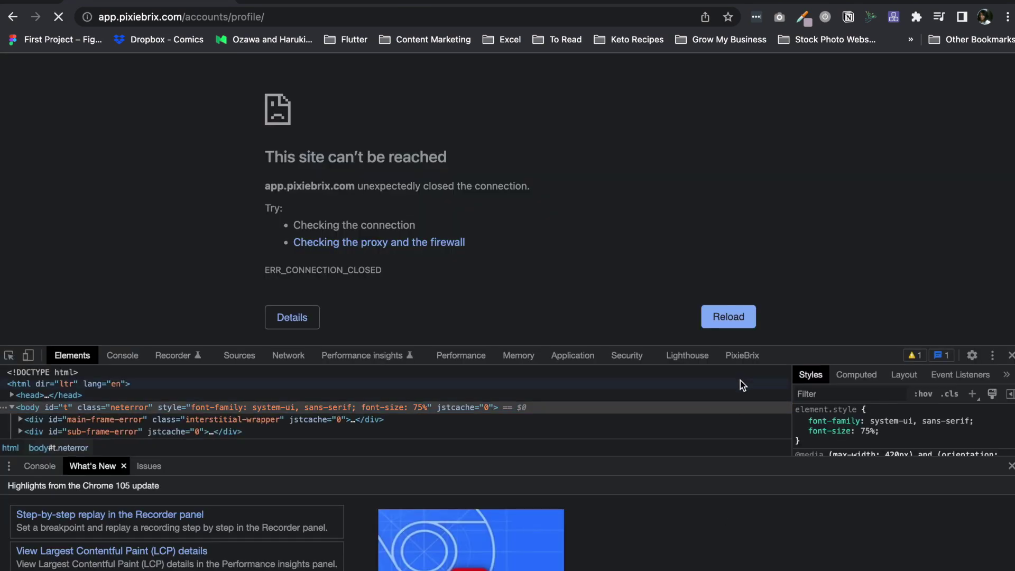
pyautogui.click(742, 357)
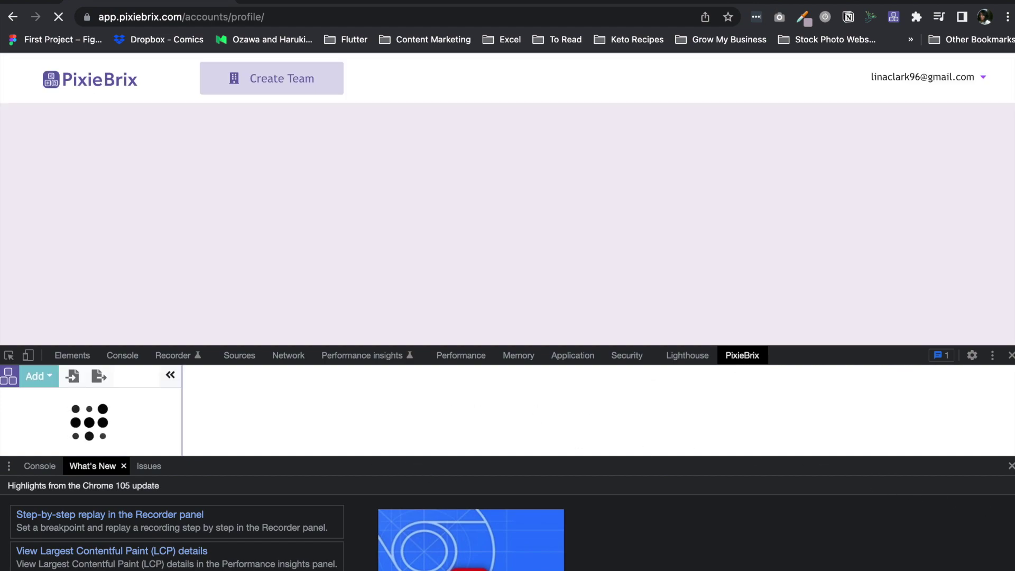
pyautogui.click(1011, 514)
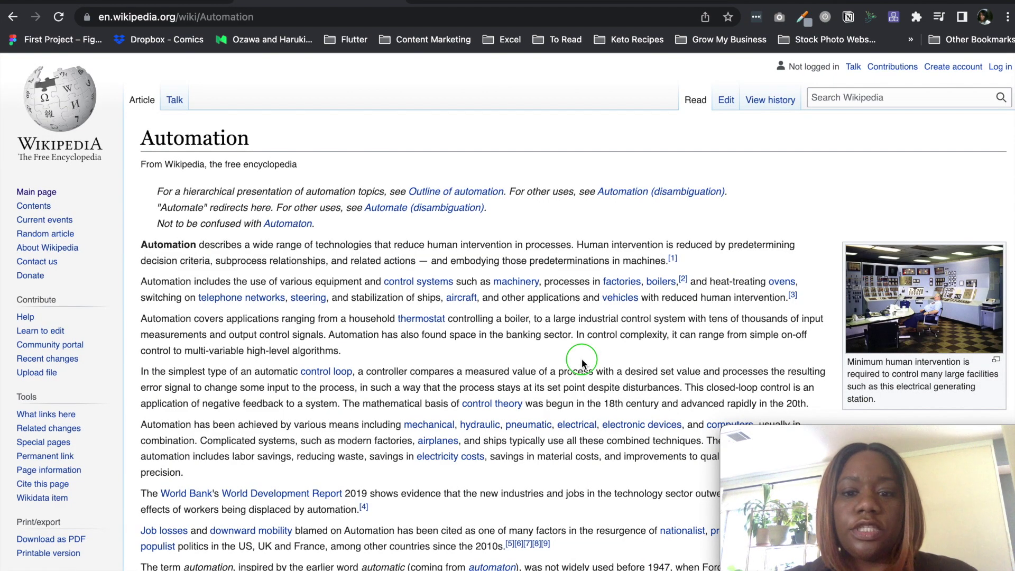
# Inspect the Wikipedia Automation article and bring up the PixieBrix editor in its developer tools
pyautogui.rightClick(583, 363)
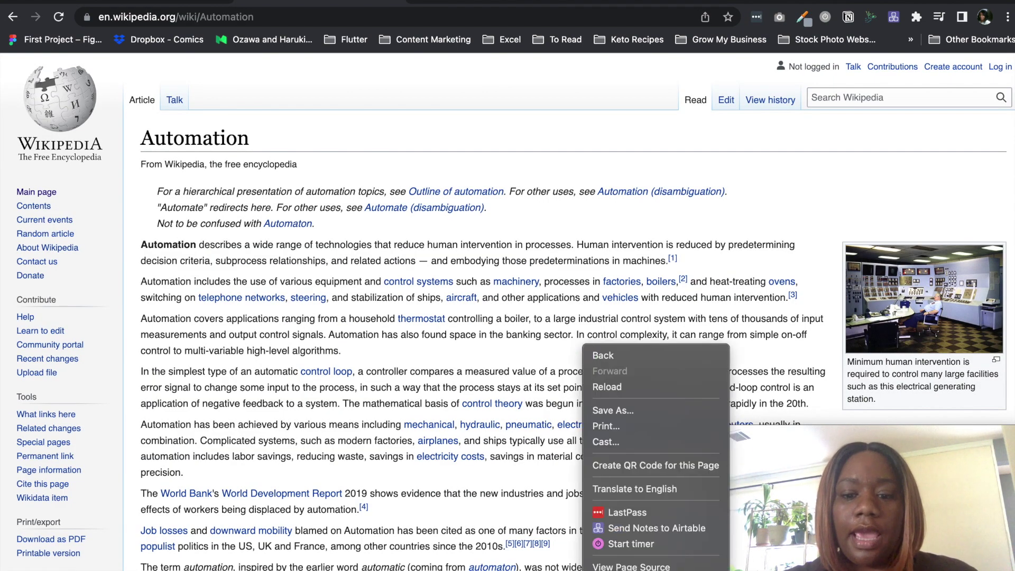
pyautogui.press('Escape')
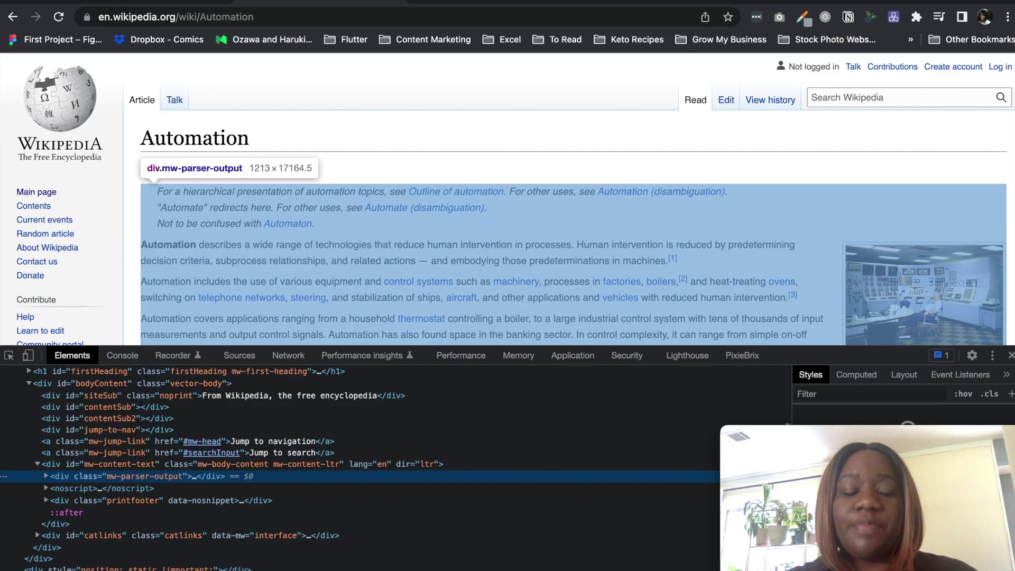
pyautogui.click(751, 358)
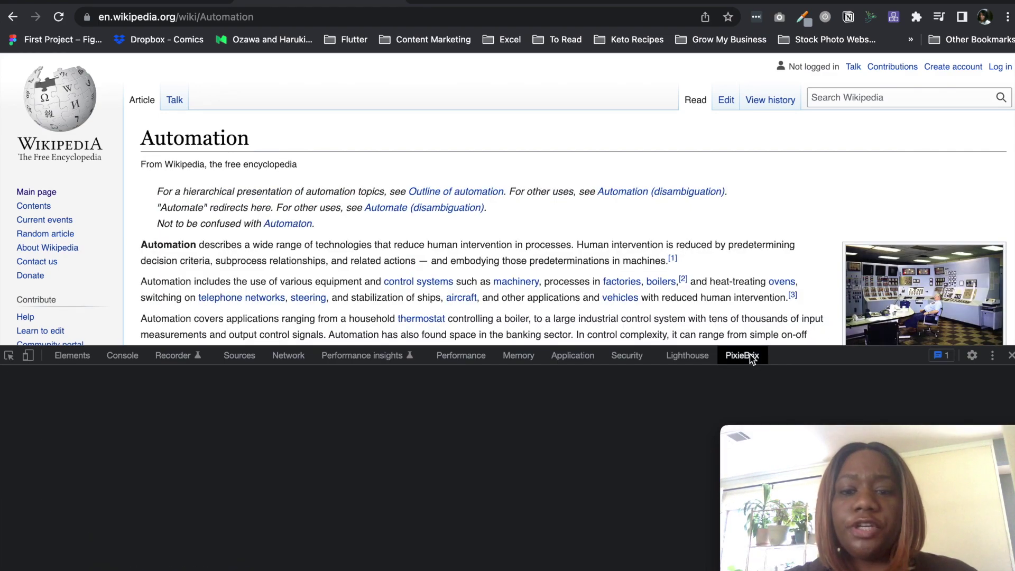
# Show the unavailable extensions in the PixieBrix list and open the Send notes to Airtable extension for editing
pyautogui.click(5, 400)
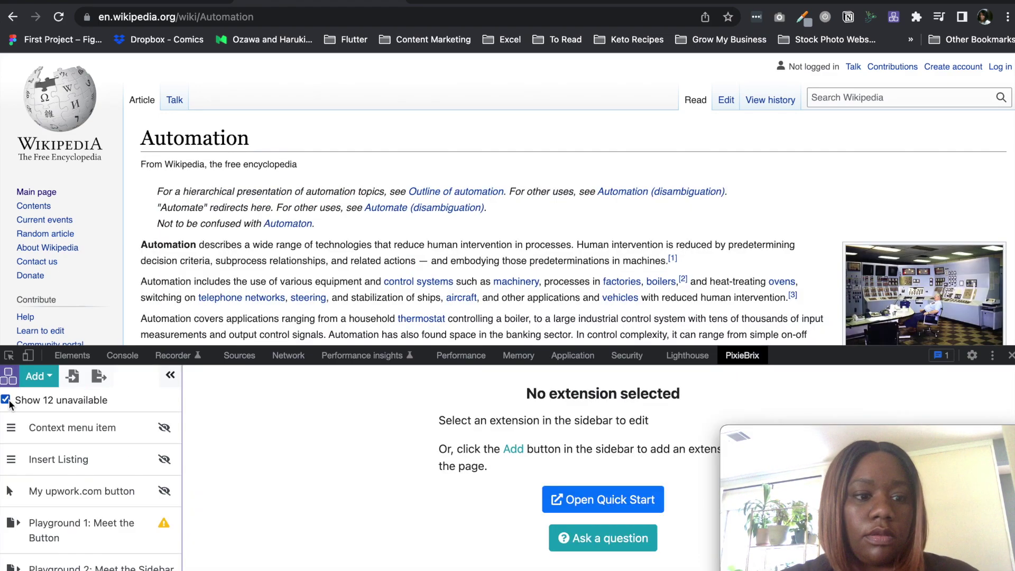
pyautogui.scroll(-1, 71, 485)
pyautogui.click(88, 570)
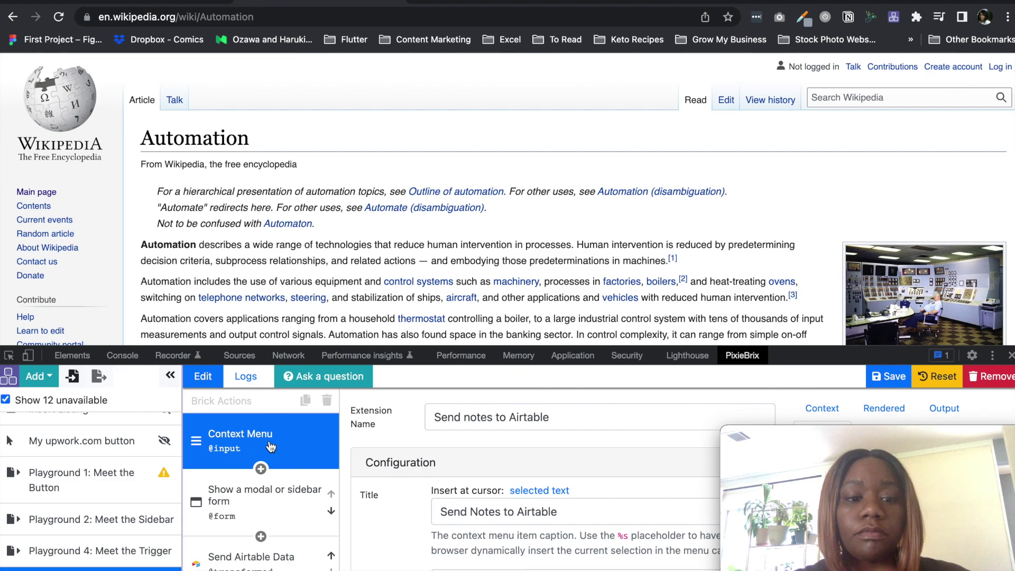
# Review the extension name and Title of the Context Menu brick and compare them with the entry offered on the Wikipedia page
pyautogui.rightClick(616, 226)
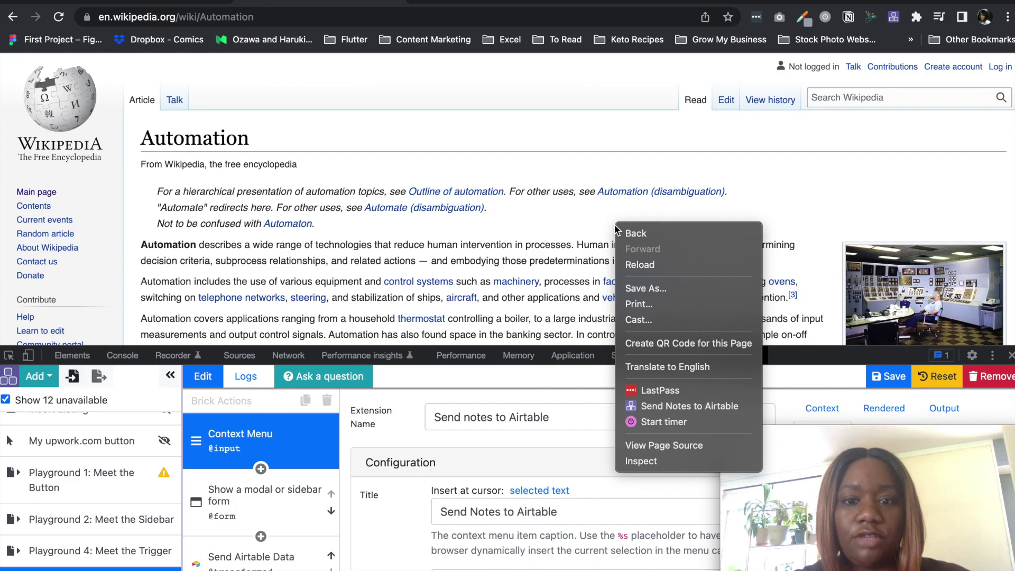
pyautogui.click(585, 205)
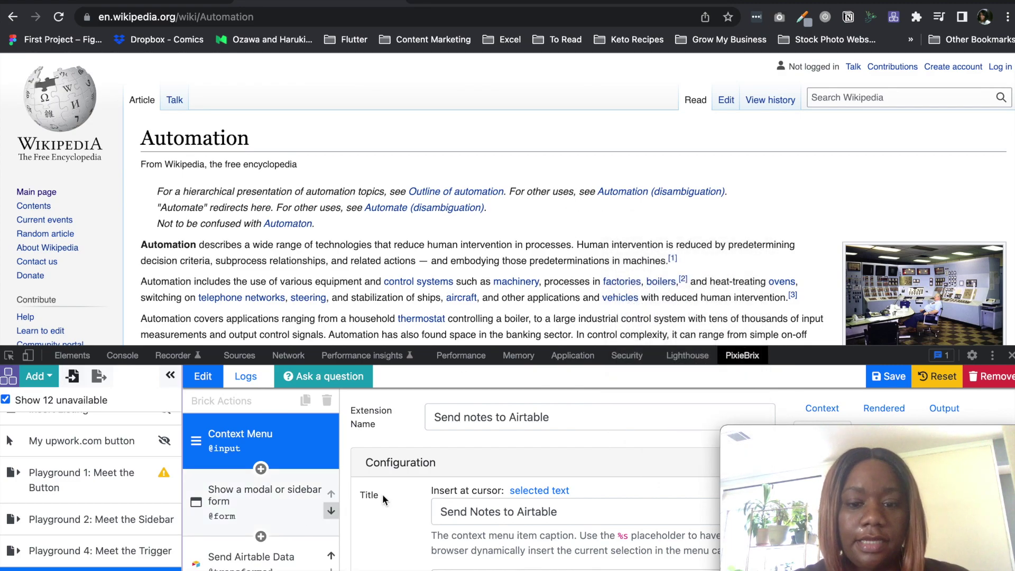
pyautogui.click(474, 422)
pyautogui.moveTo(557, 416); pyautogui.dragTo(431, 417)
pyautogui.scroll(-3, 561, 435)
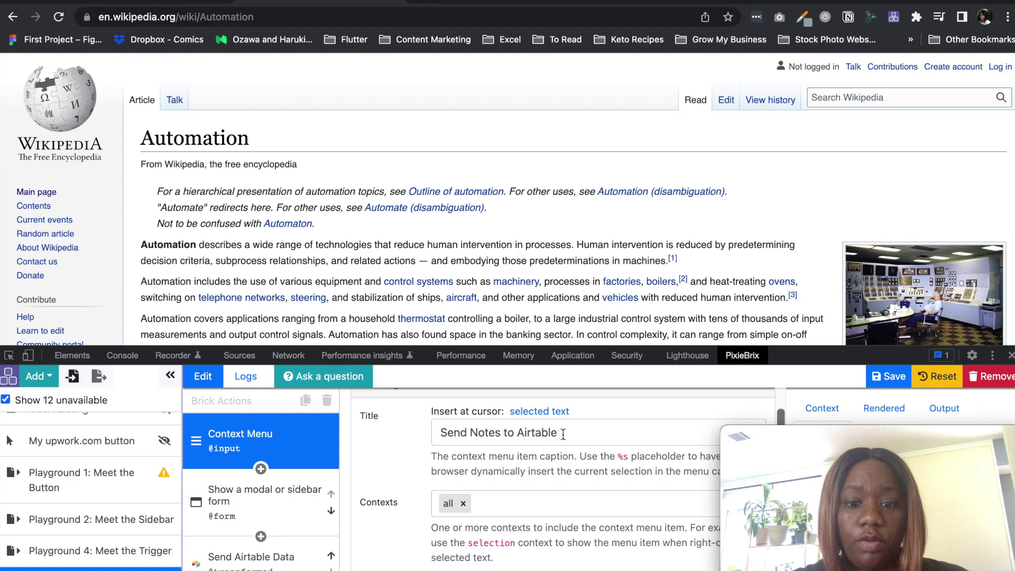
pyautogui.moveTo(578, 433); pyautogui.dragTo(421, 435)
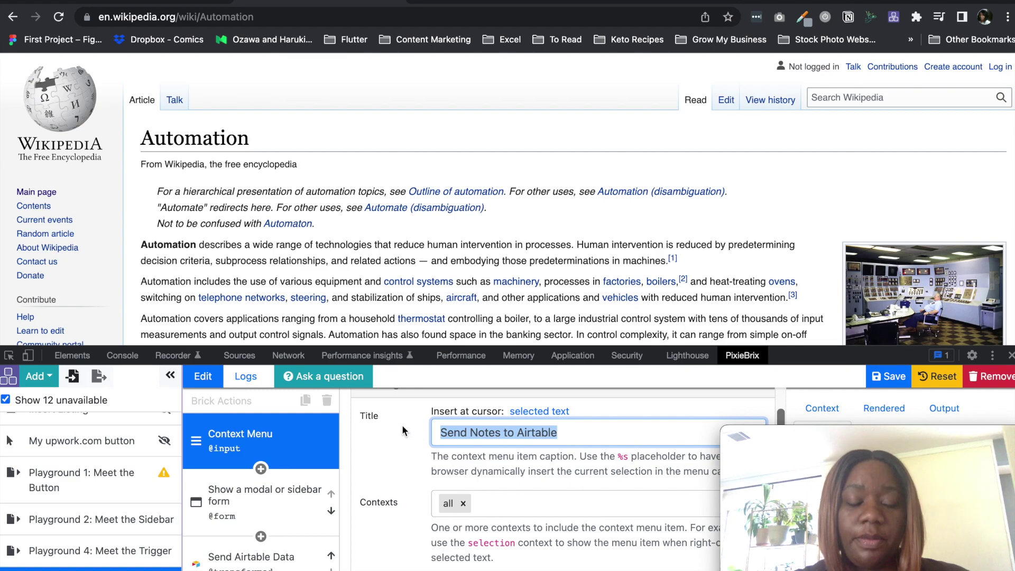
pyautogui.click(578, 434)
pyautogui.scroll(3, 578, 437)
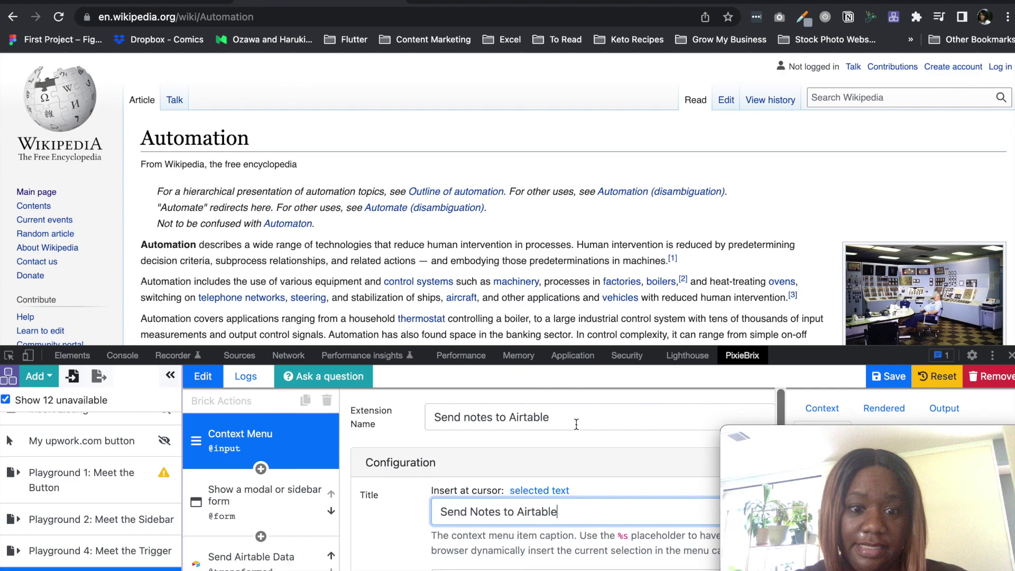
pyautogui.rightClick(598, 207)
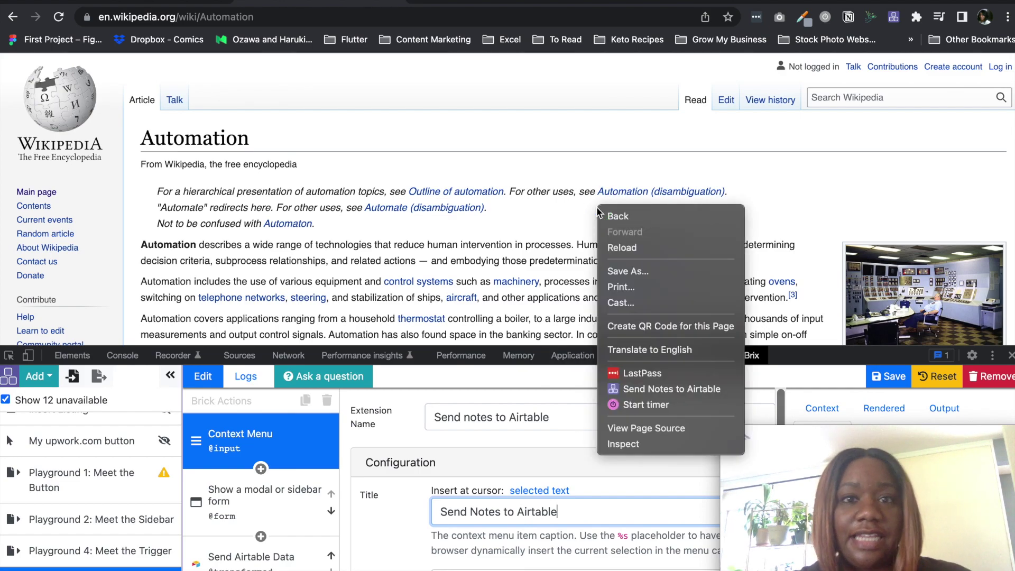
pyautogui.click(554, 215)
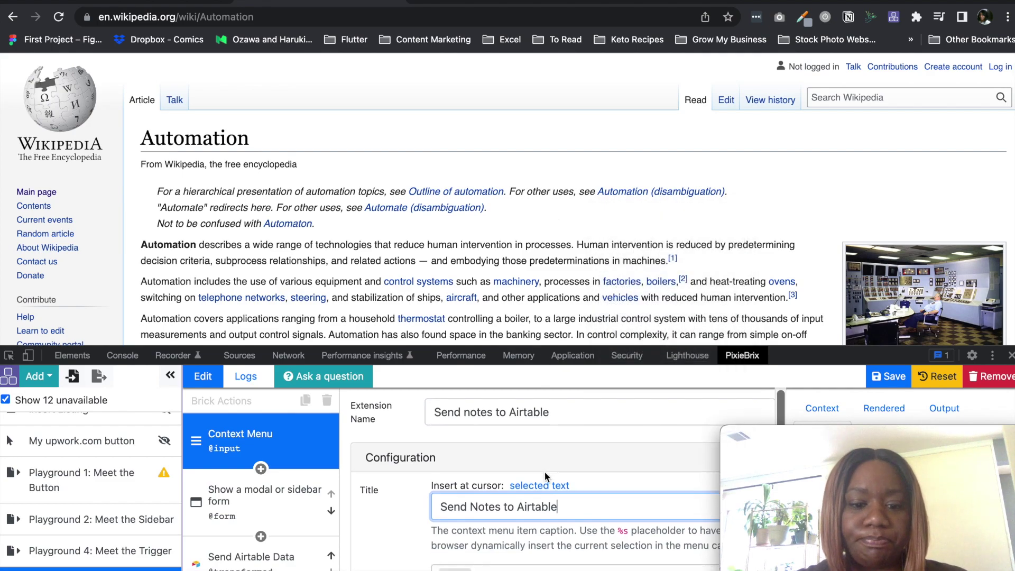
# Review the Contexts and Sites settings of the Context Menu brick, including the URL match pattern and its shortcuts
pyautogui.scroll(-5, 545, 471)
pyautogui.scroll(-1, 544, 472)
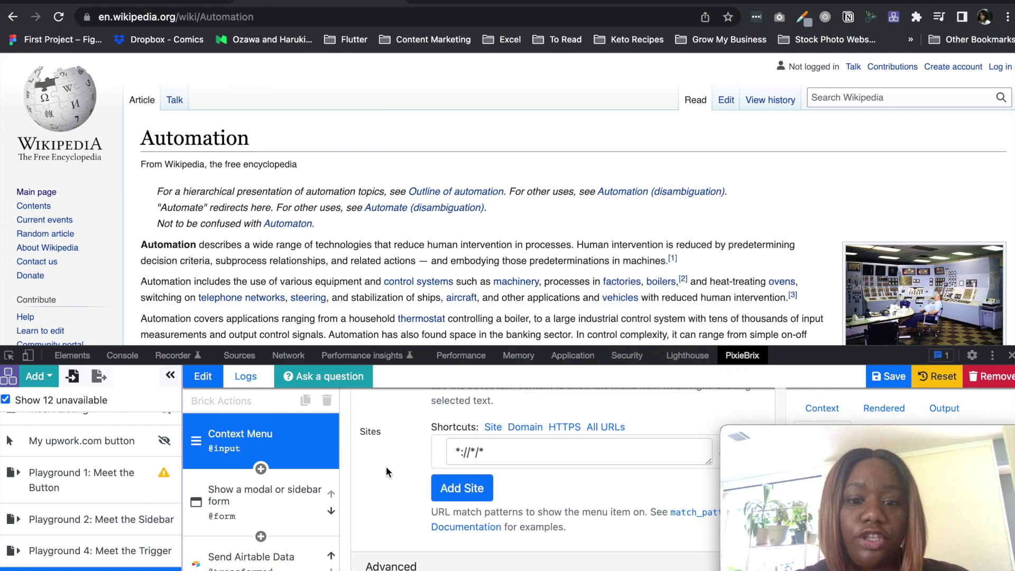
pyautogui.scroll(2, 356, 433)
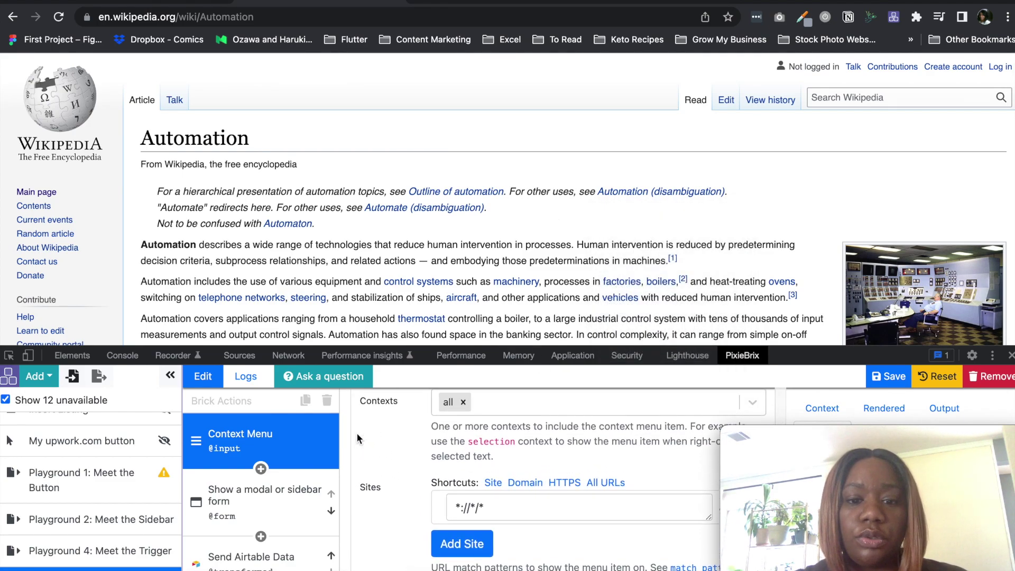
pyautogui.scroll(-1, 357, 433)
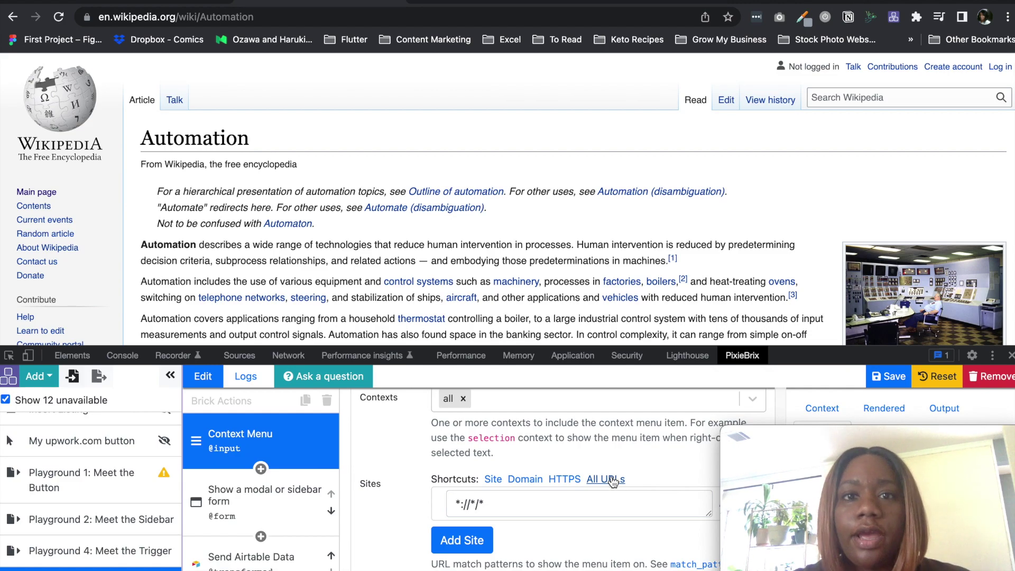
# Examine the modal or sidebar form brick's title, description and topic field settings, including the option for adding fields
pyautogui.click(270, 509)
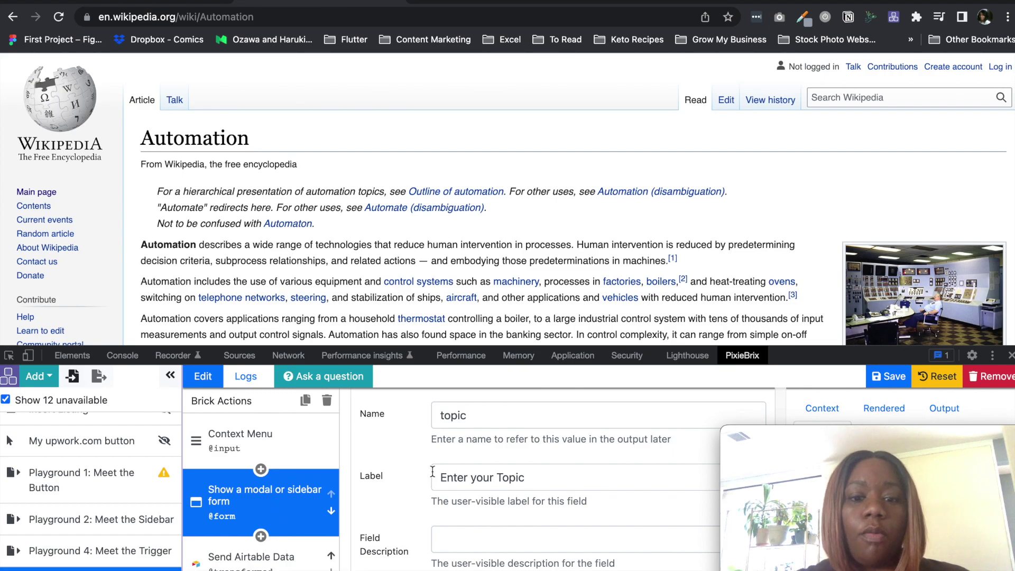
pyautogui.scroll(5, 433, 471)
pyautogui.scroll(4, 432, 474)
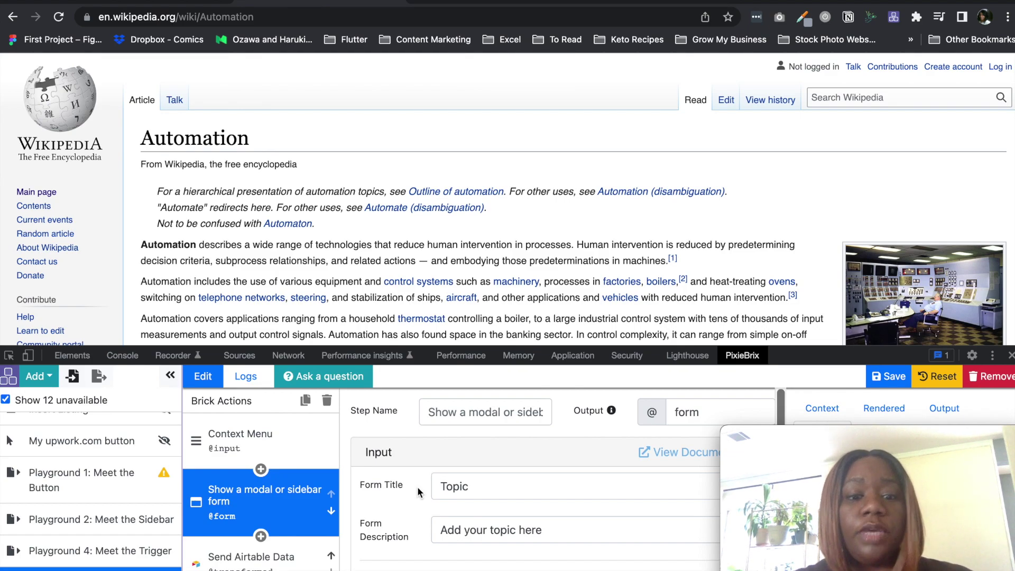
pyautogui.moveTo(355, 485); pyautogui.dragTo(395, 492)
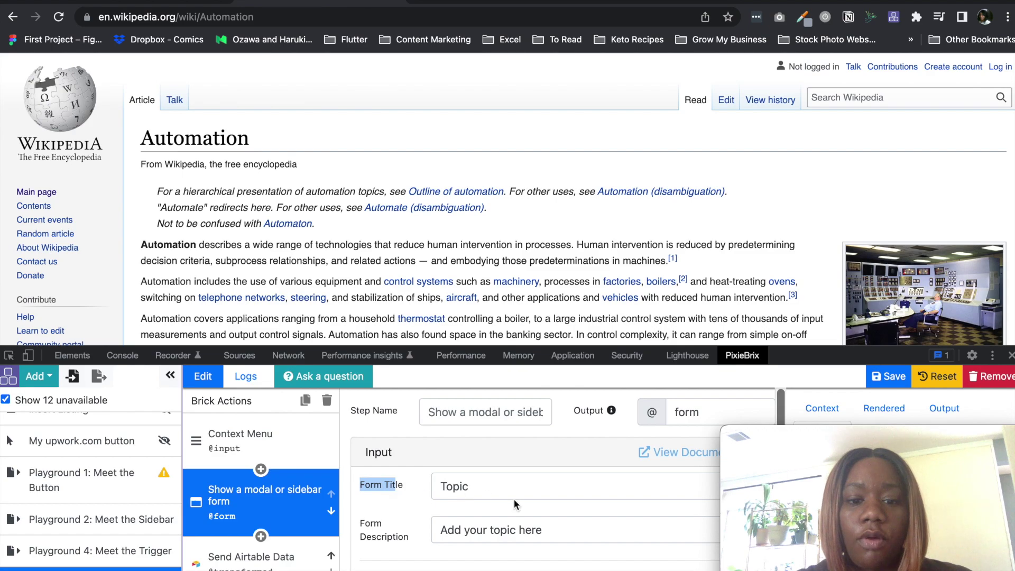
pyautogui.click(377, 535)
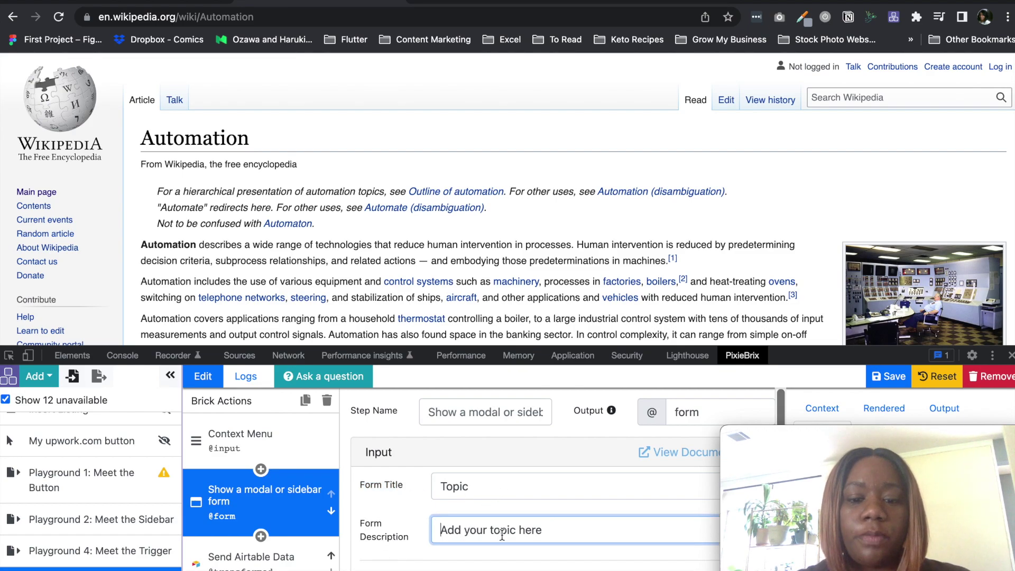
pyautogui.scroll(-3, 502, 535)
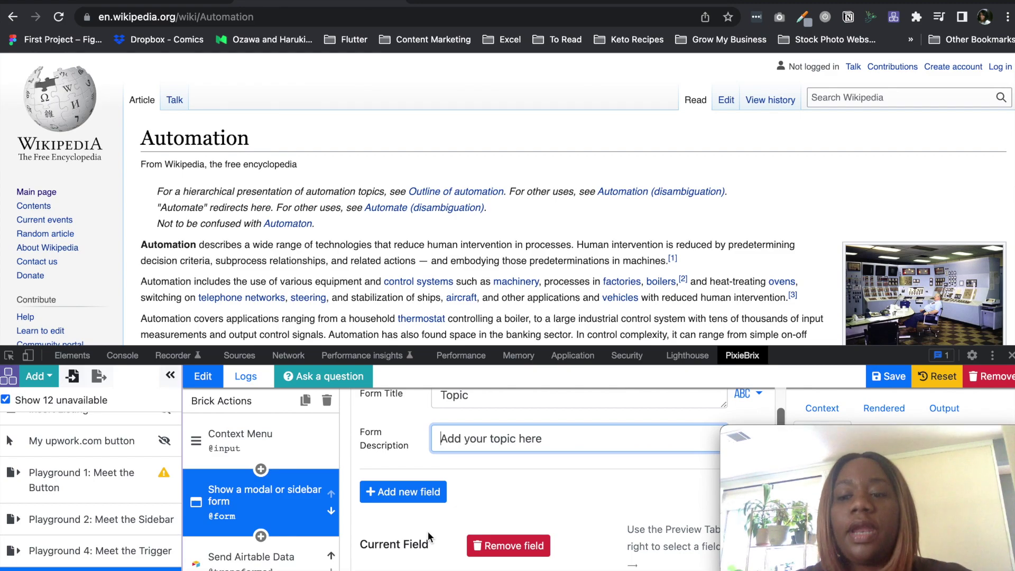
pyautogui.scroll(-5, 428, 532)
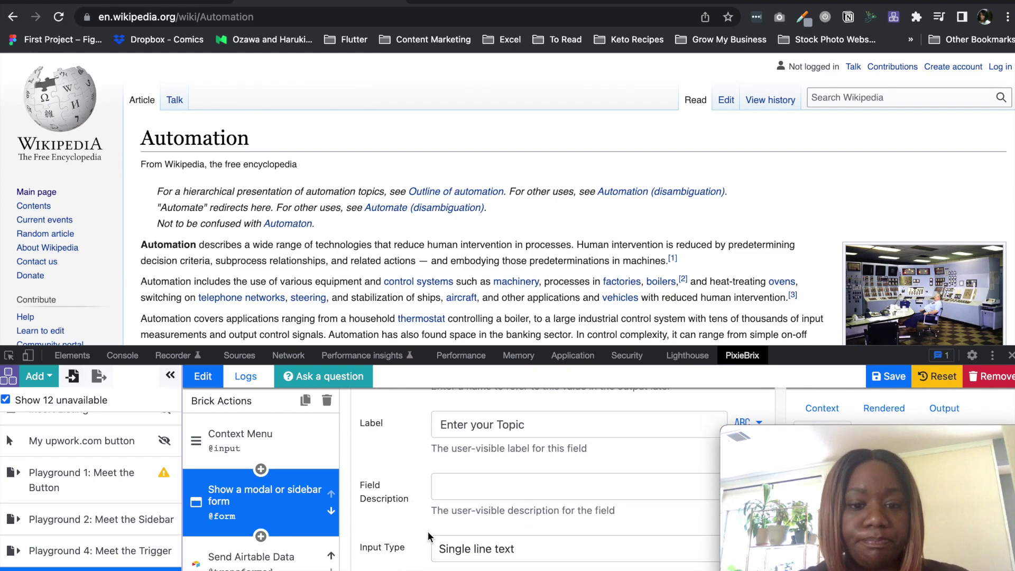
pyautogui.scroll(5, 428, 532)
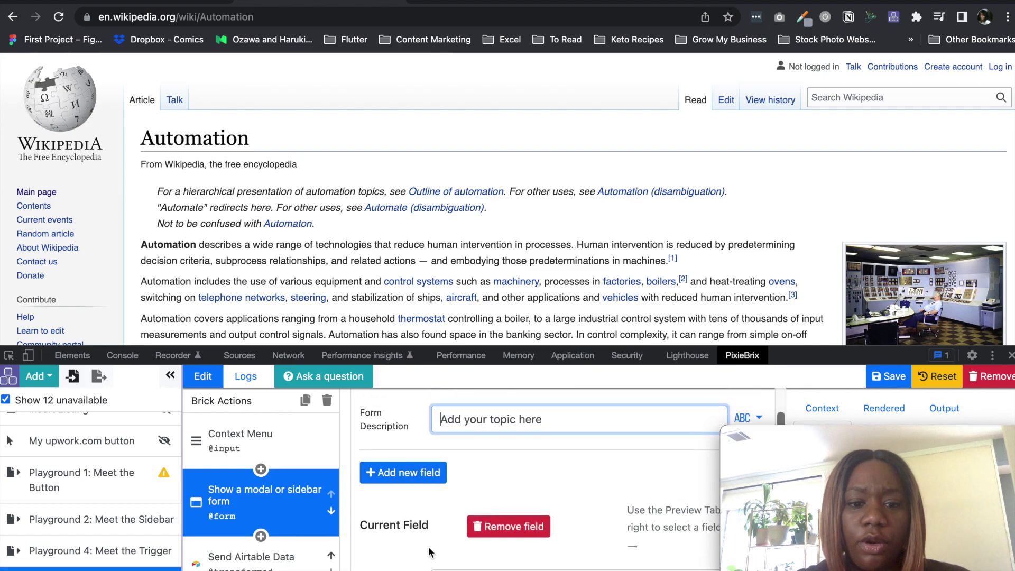
pyautogui.scroll(-1, 429, 552)
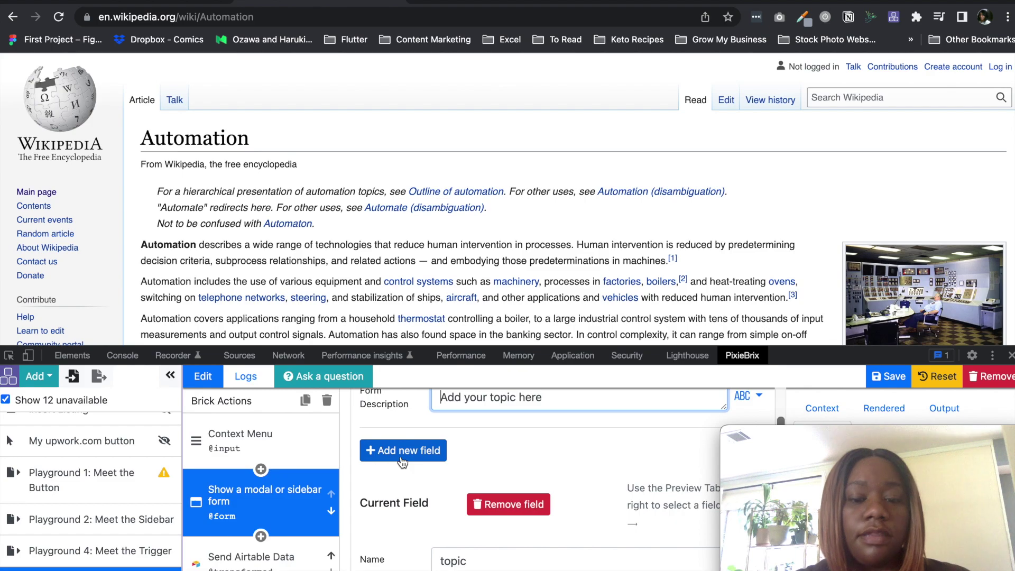
# Examine the Name and Label settings of the form brick's current field
pyautogui.scroll(-4, 402, 463)
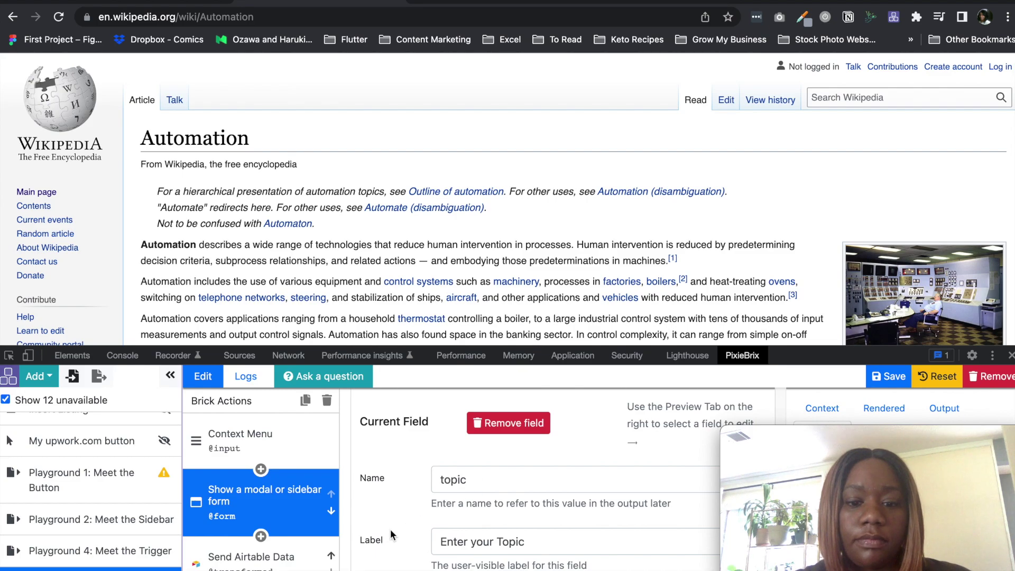
pyautogui.moveTo(476, 479); pyautogui.dragTo(427, 482)
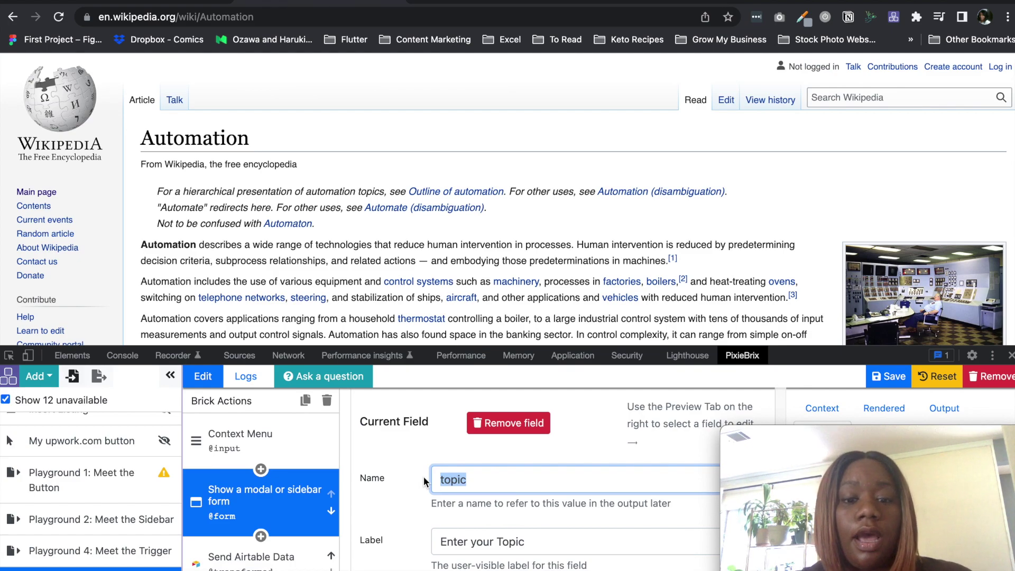
pyautogui.click(423, 488)
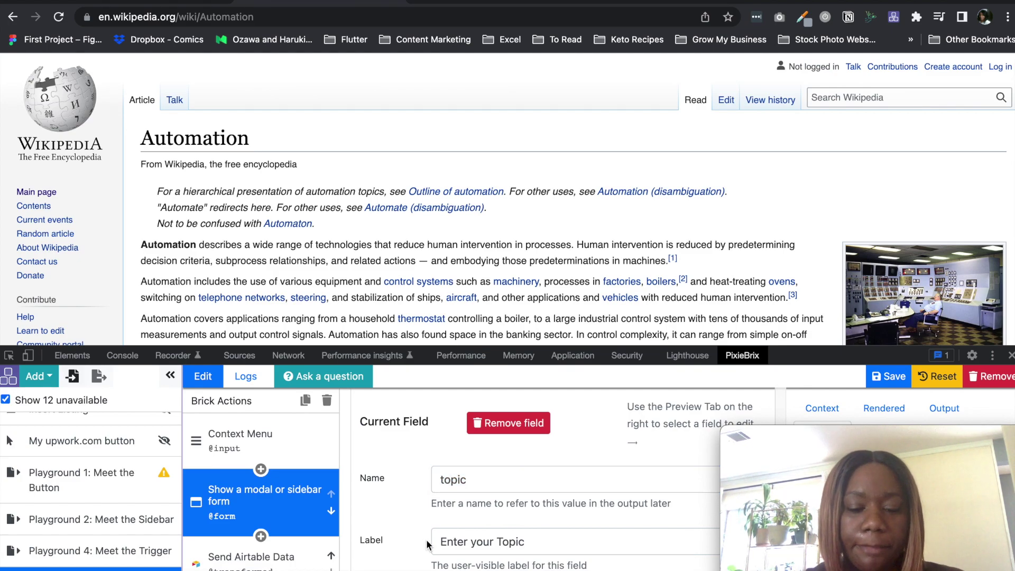
pyautogui.scroll(-2, 427, 544)
pyautogui.scroll(-1, 427, 545)
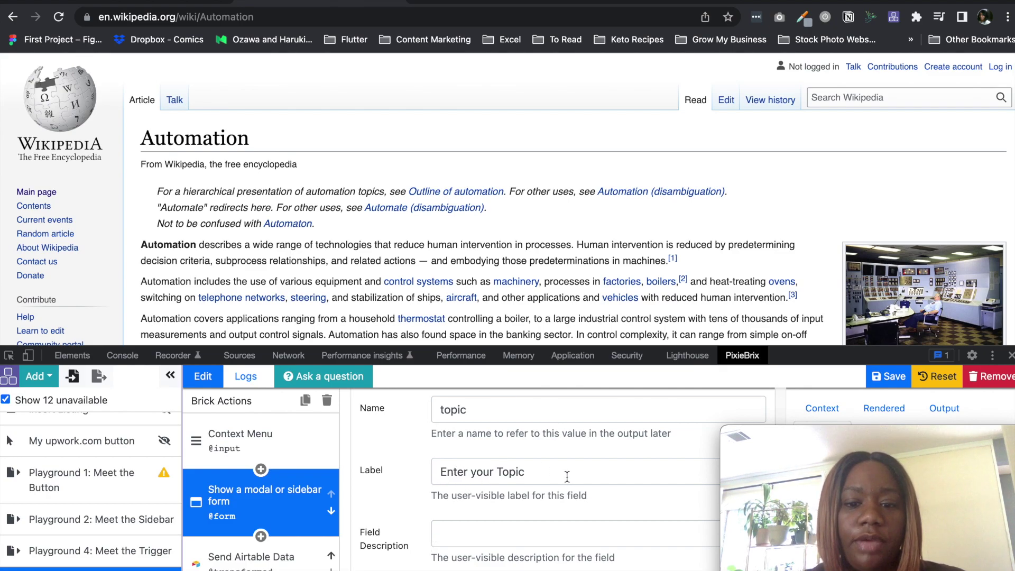
pyautogui.moveTo(551, 480); pyautogui.dragTo(476, 477)
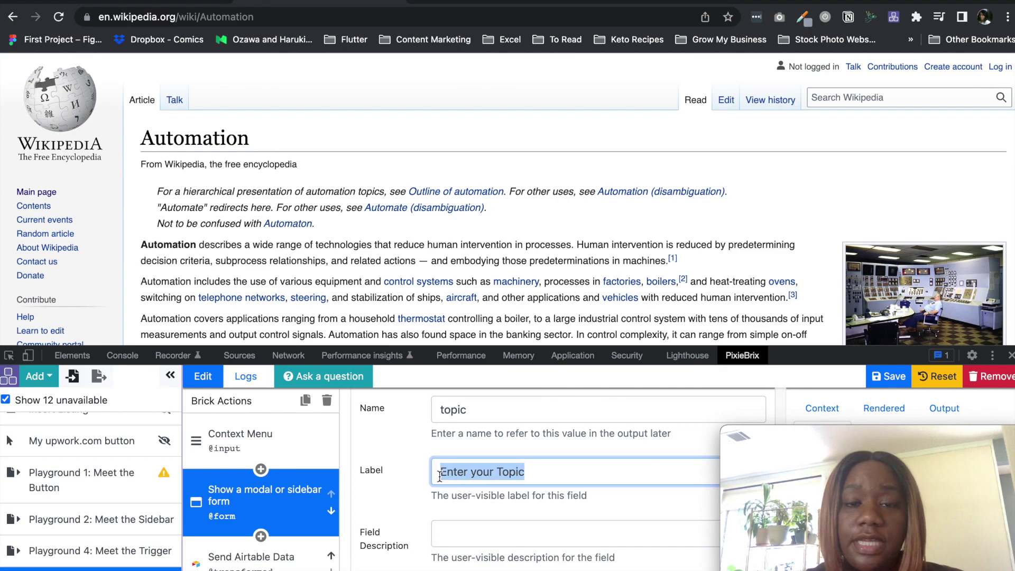
pyautogui.scroll(-5, 415, 512)
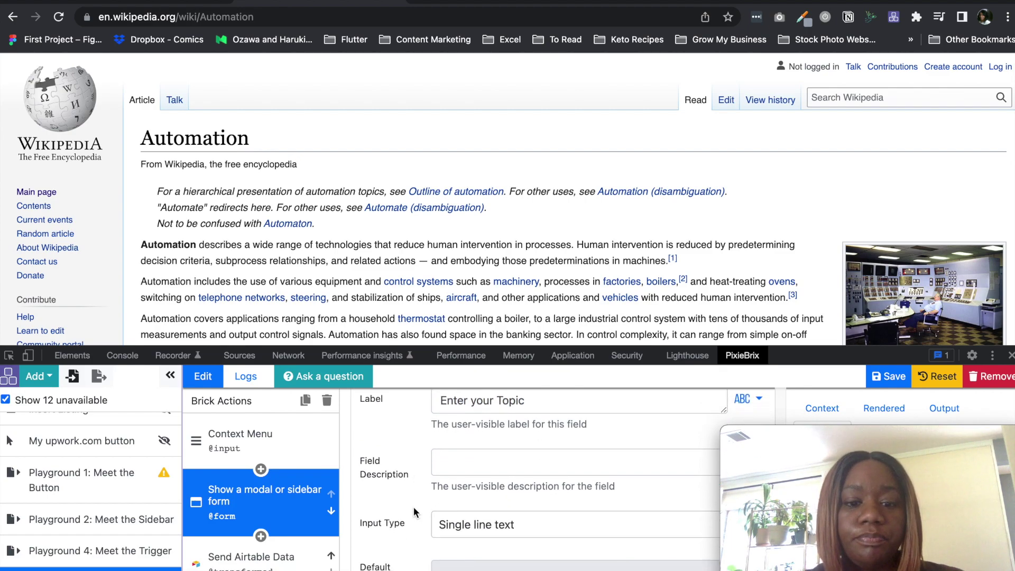
# Review the field's Input Type choices and the form's Submit Button Text, Location and advanced options
pyautogui.click(514, 483)
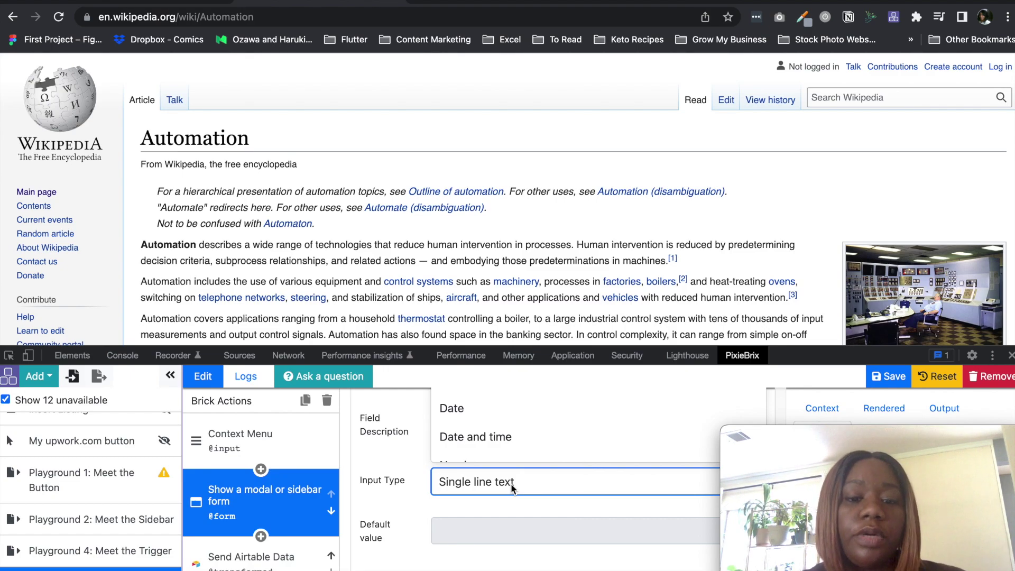
pyautogui.click(401, 502)
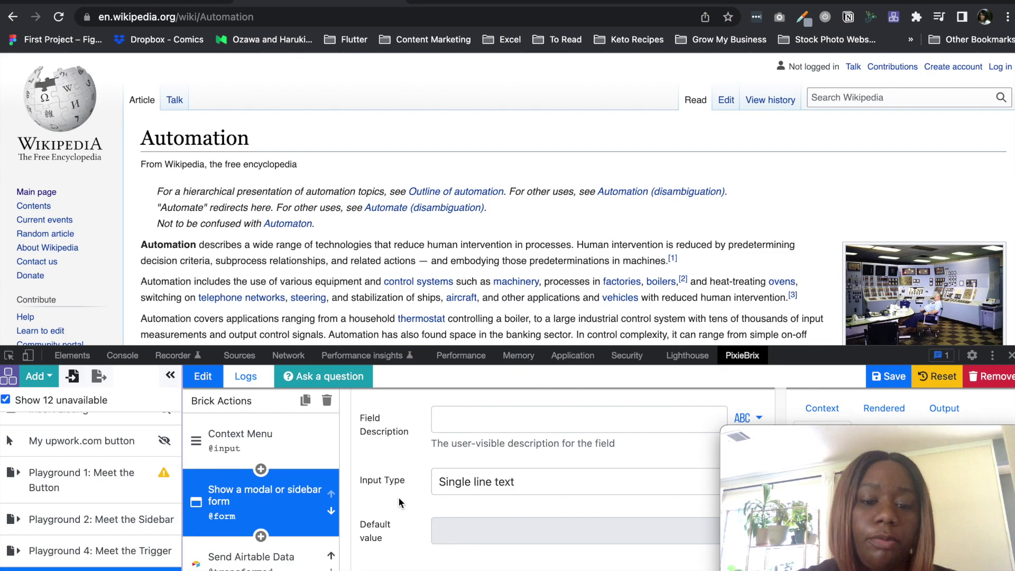
pyautogui.scroll(-5, 401, 502)
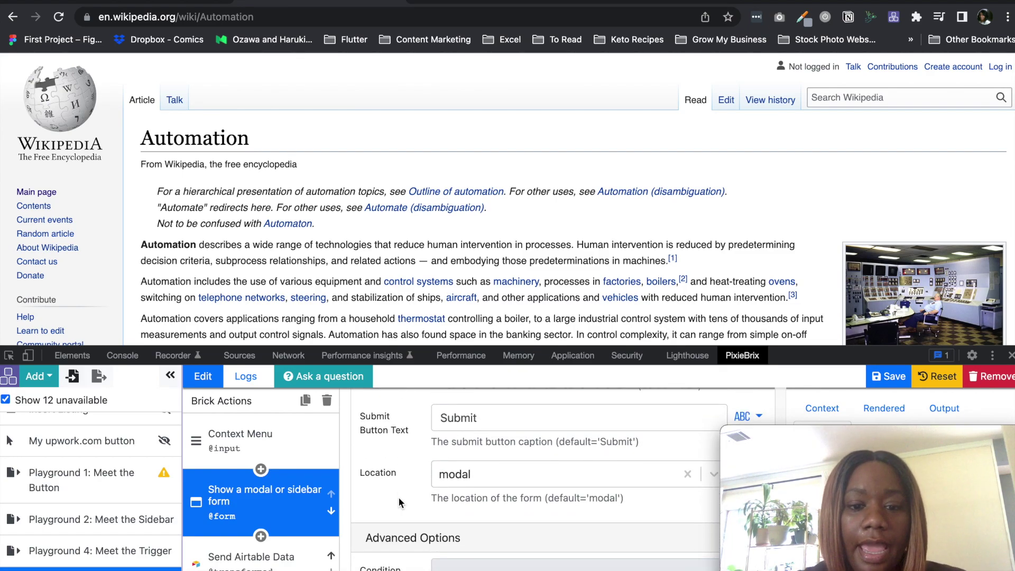
pyautogui.scroll(-1, 401, 502)
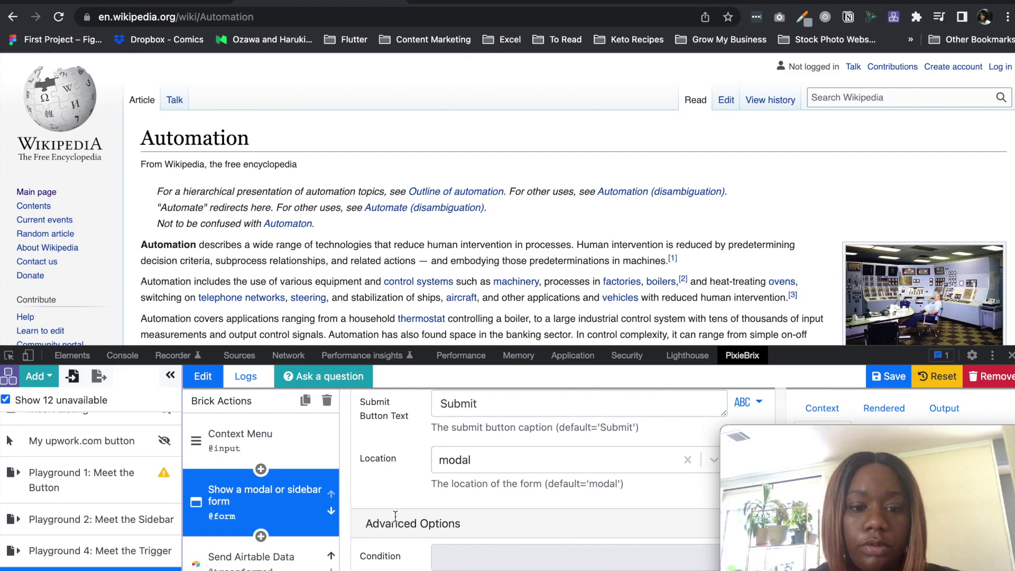
pyautogui.scroll(-2, 385, 514)
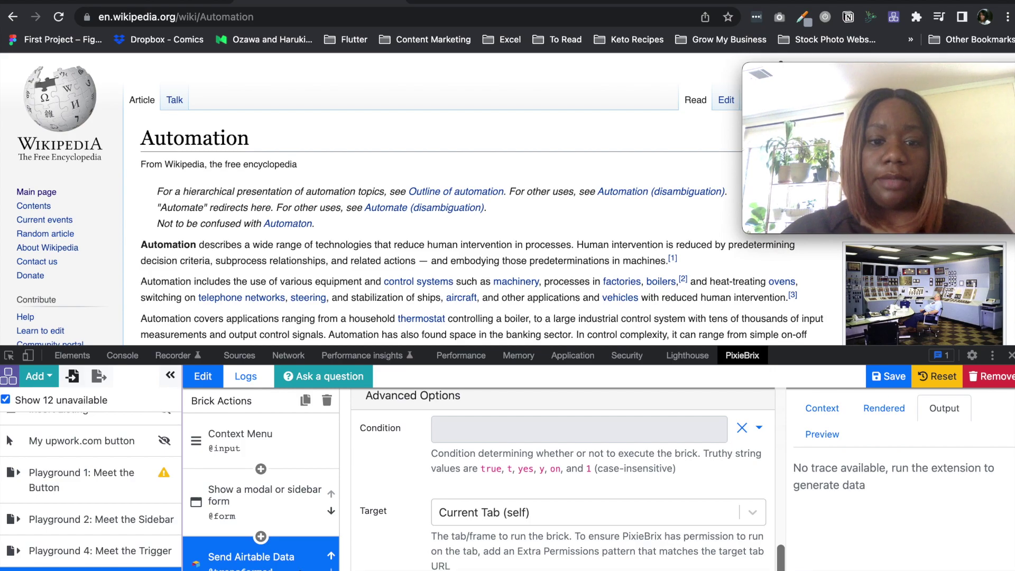
# Compare the Article Title property of the Send Airtable Data brick with the title value in the Context Menu brick's output preview
pyautogui.scroll(10, 362, 550)
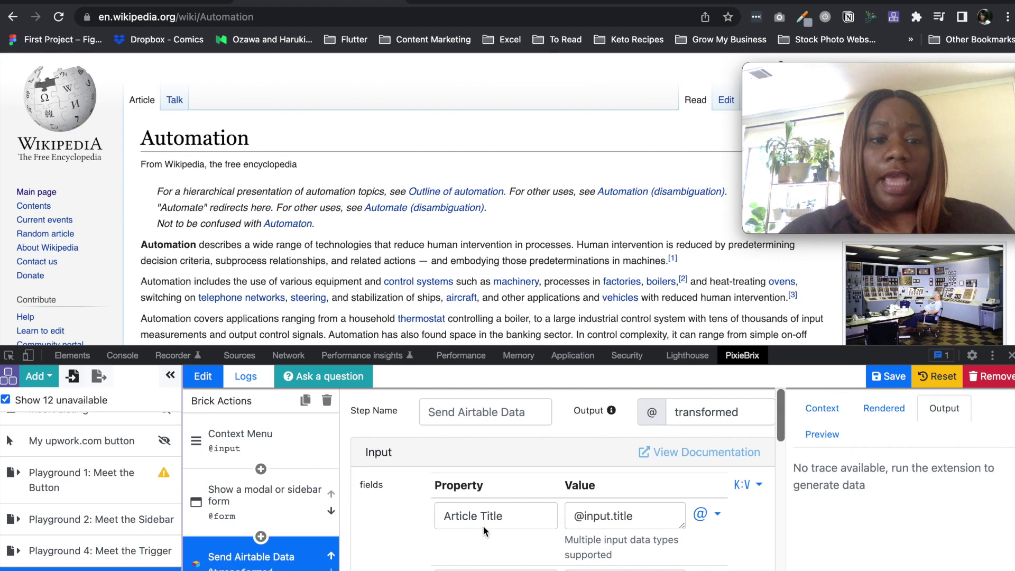
pyautogui.click(294, 450)
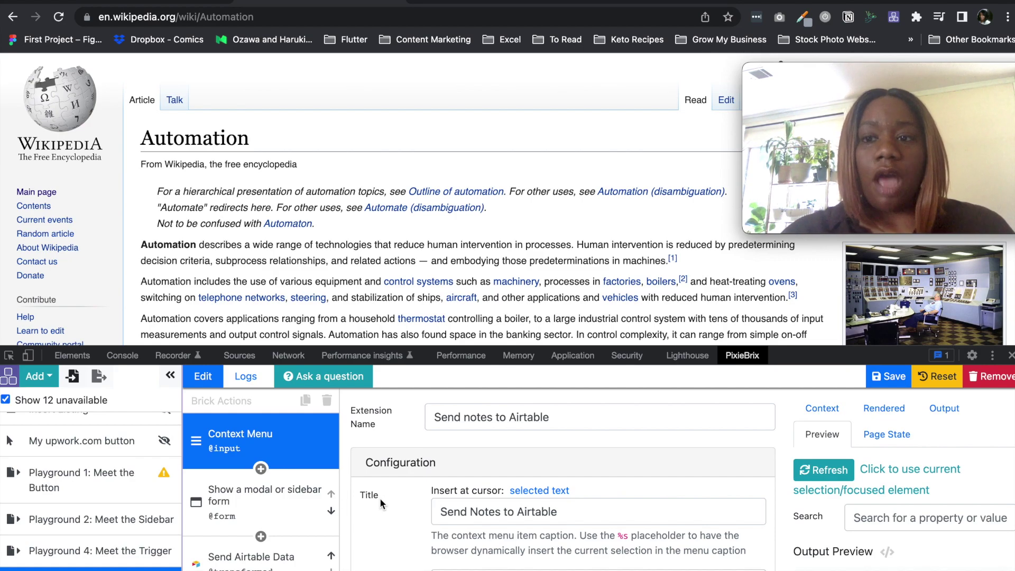
pyautogui.scroll(-1, 811, 545)
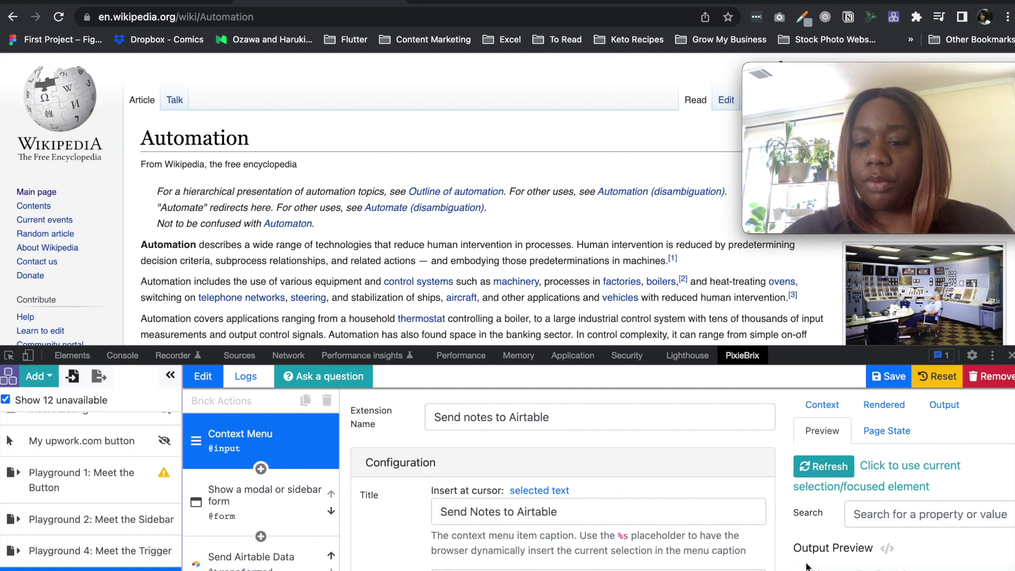
pyautogui.scroll(-3, 904, 479)
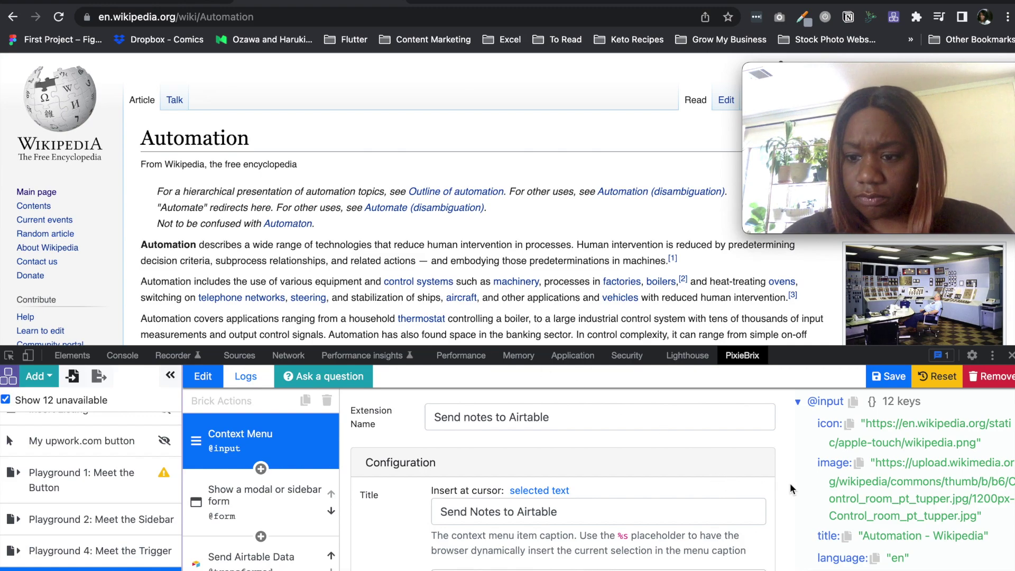
pyautogui.scroll(-3, 828, 531)
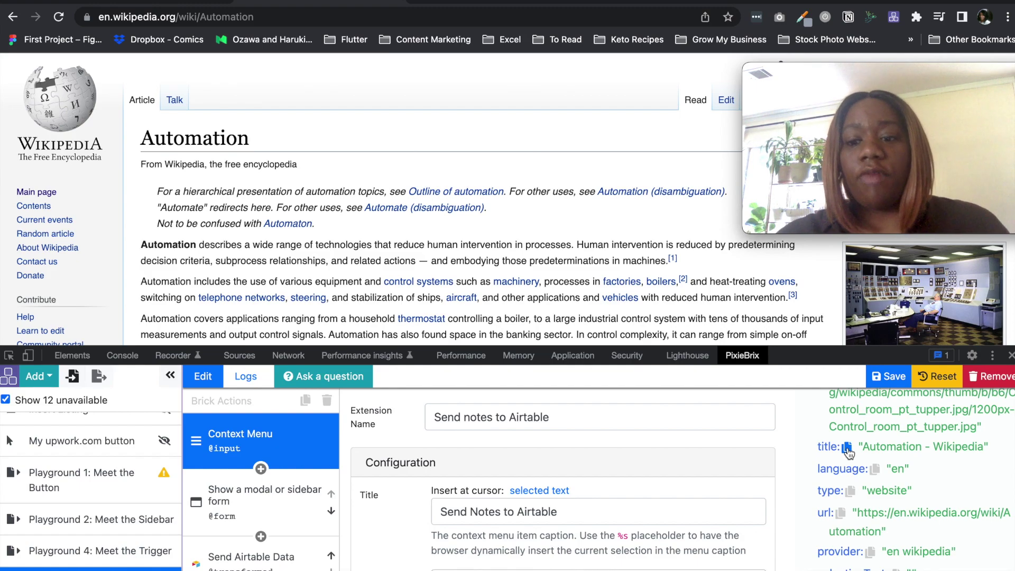
# Return from the Send Airtable Data brick to the Context Menu output preview and inspect the url and selectionText values
pyautogui.click(302, 555)
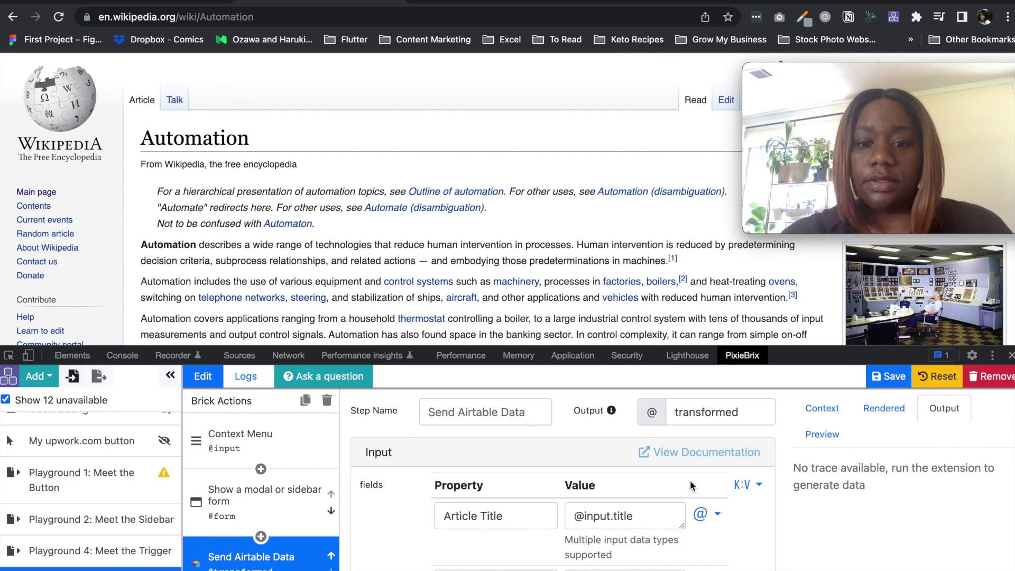
pyautogui.click(274, 458)
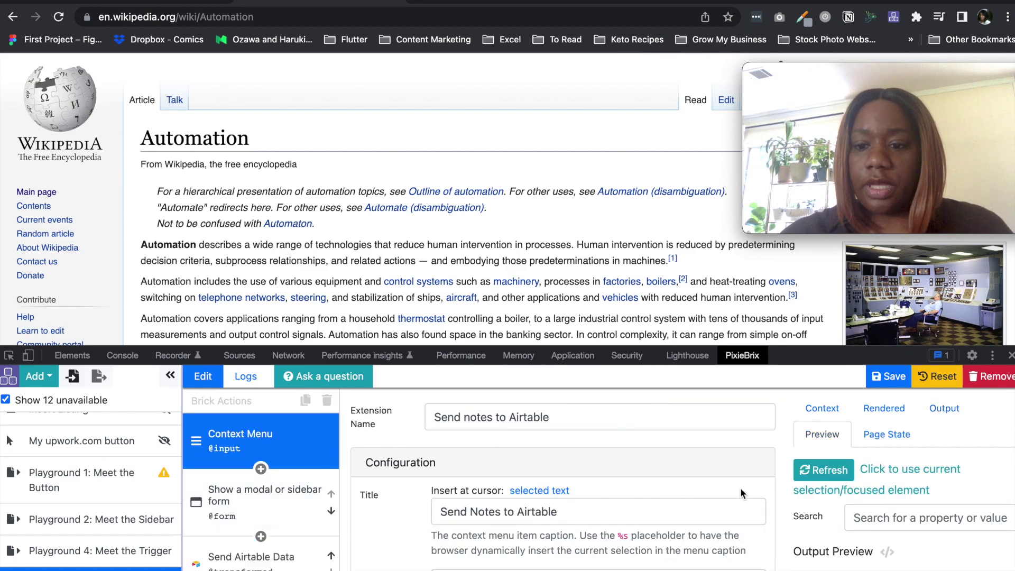
pyautogui.scroll(-5, 845, 535)
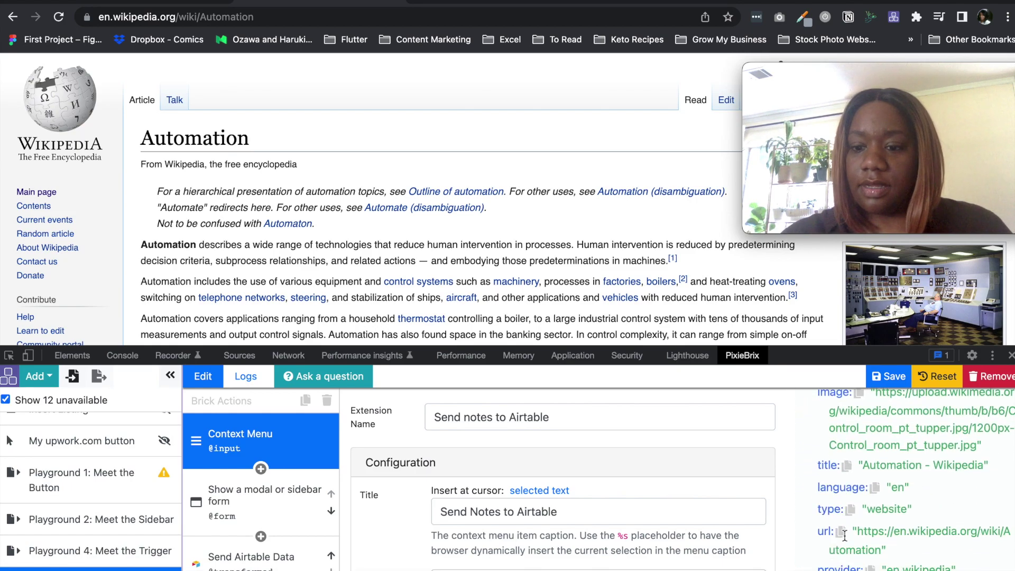
pyautogui.scroll(-1, 845, 536)
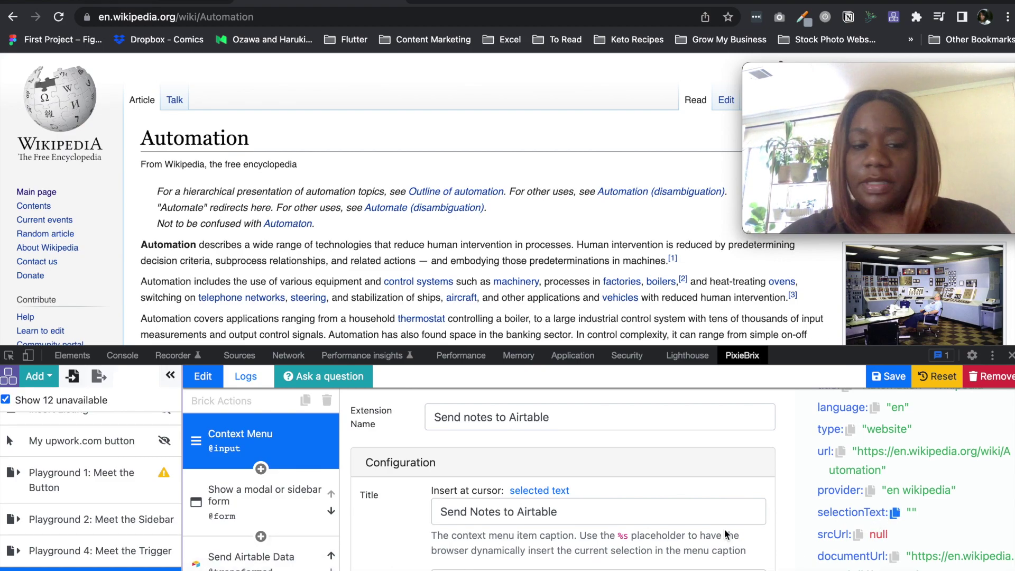
# Review the Notes and Link to Article properties and their mapped values in the Send Airtable Data brick
pyautogui.click(299, 567)
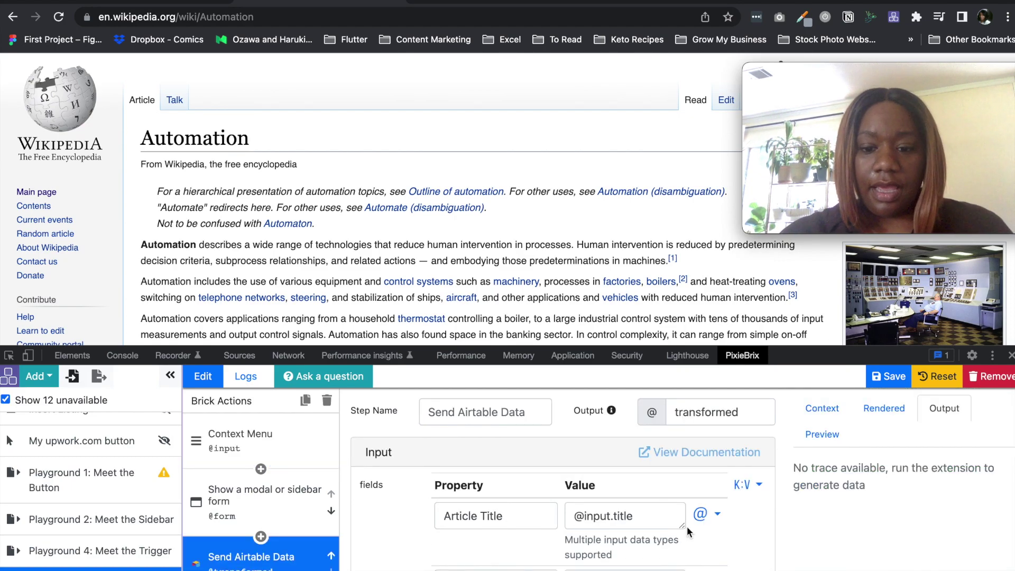
pyautogui.scroll(-2, 635, 507)
pyautogui.click(655, 520)
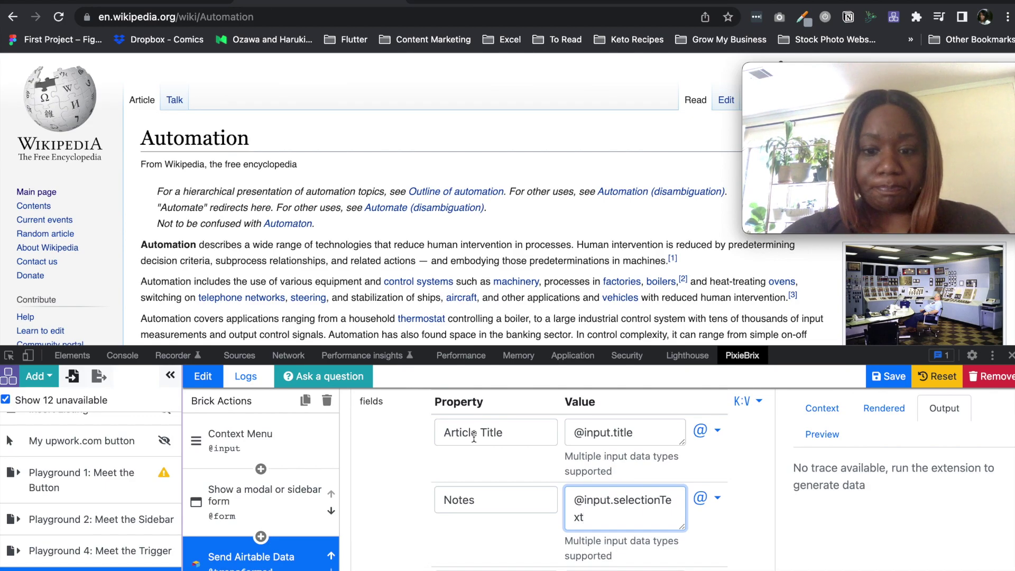
pyautogui.scroll(-2, 547, 512)
pyautogui.click(533, 537)
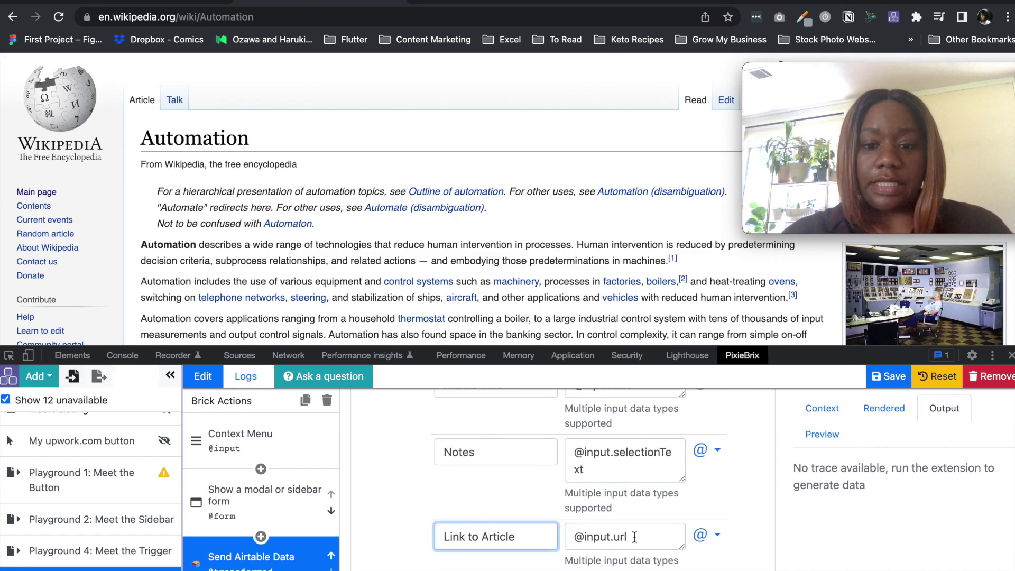
pyautogui.click(279, 451)
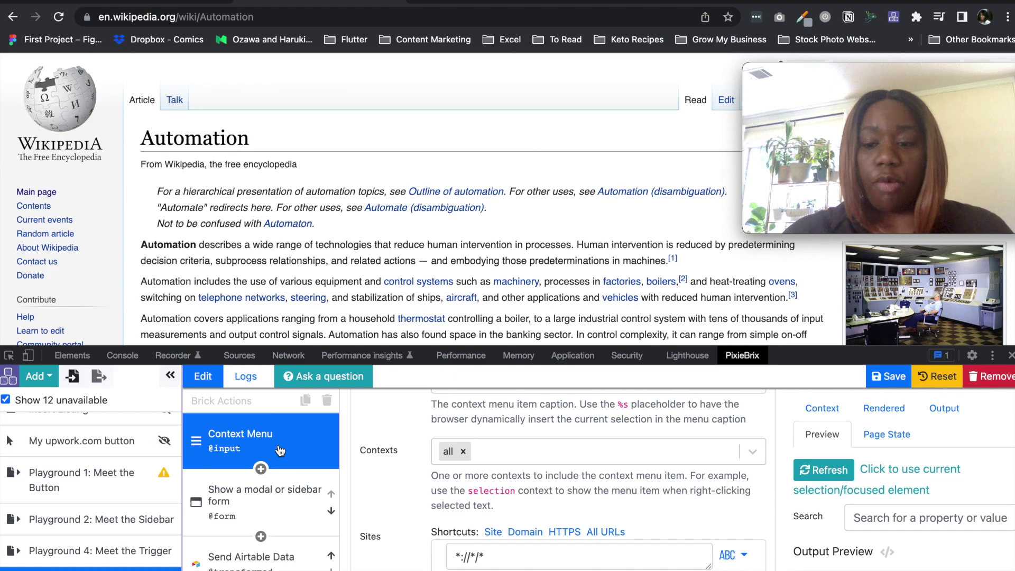
pyautogui.scroll(-5, 841, 541)
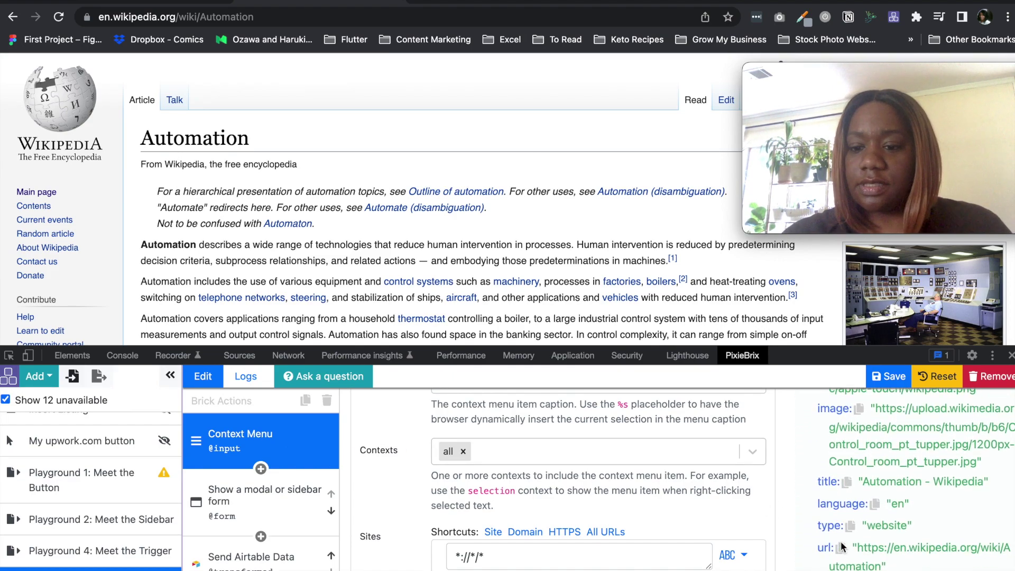
pyautogui.scroll(-1, 841, 541)
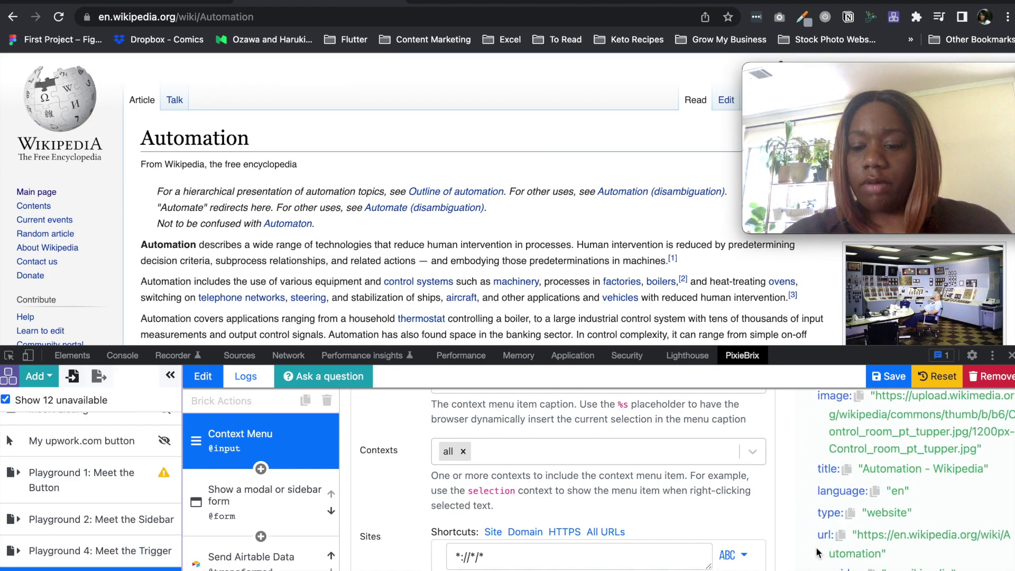
pyautogui.scroll(-5, 816, 547)
pyautogui.scroll(-1, 816, 552)
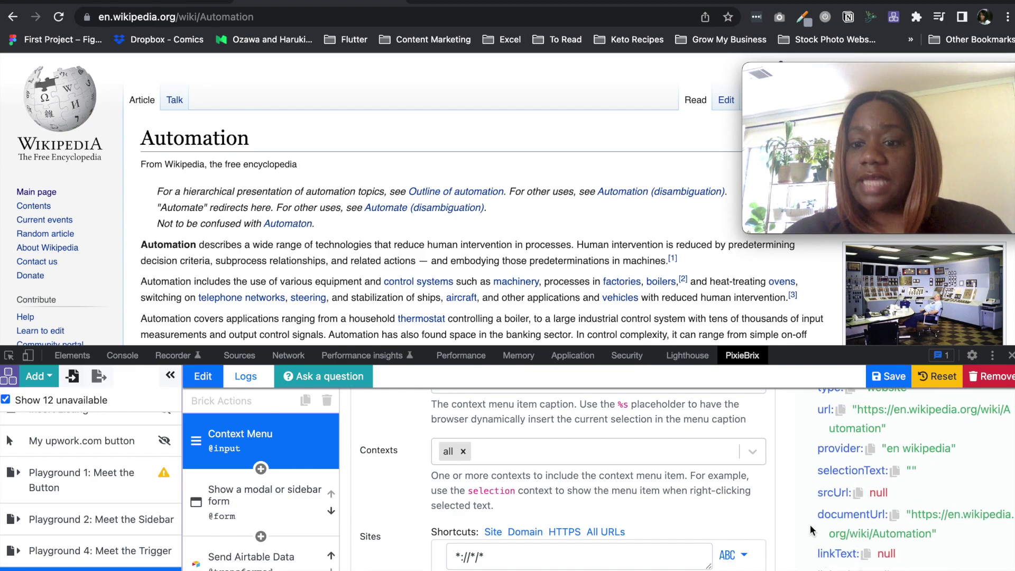
pyautogui.scroll(2, 810, 527)
pyautogui.scroll(4, 811, 525)
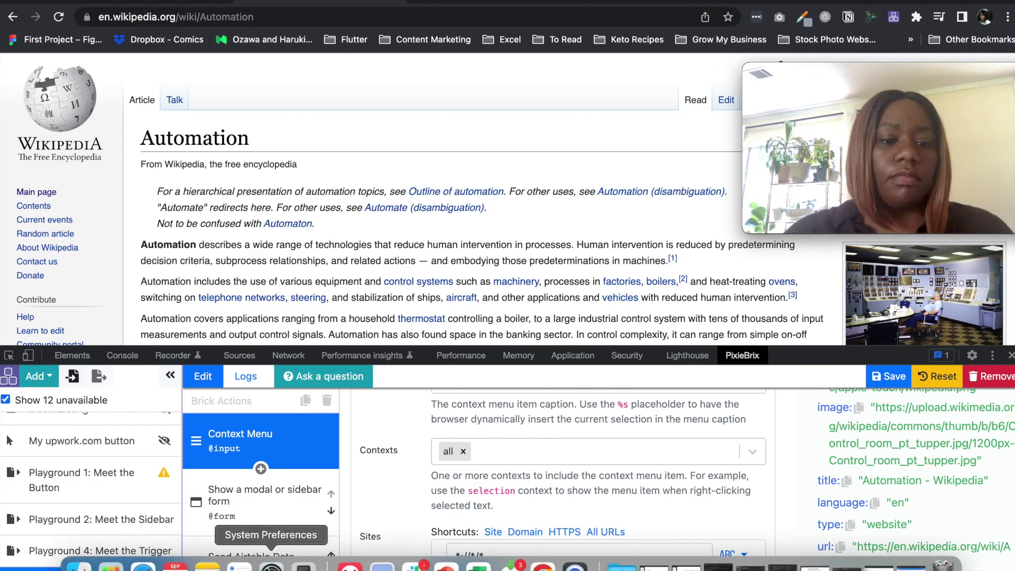
# Go through the Send Airtable Data field mappings from Article Title to Topic, relating Topic to the form brick's output
pyautogui.click(292, 560)
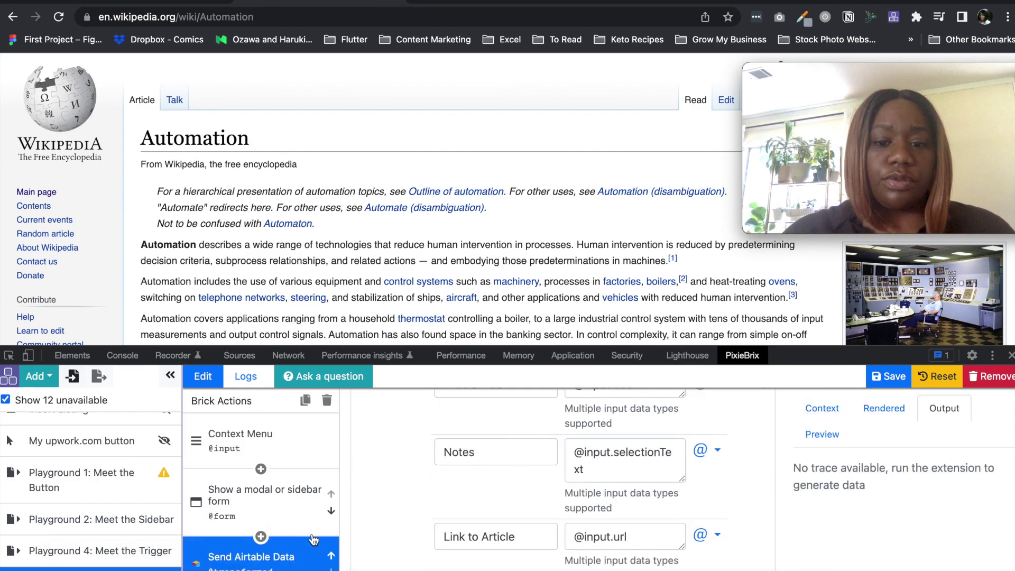
pyautogui.scroll(3, 435, 443)
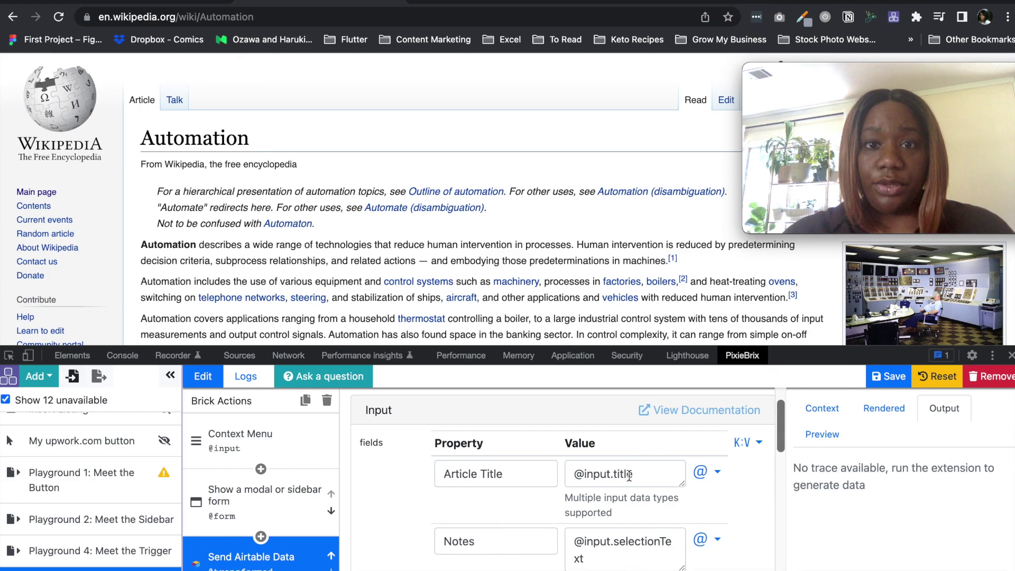
pyautogui.scroll(-2, 502, 515)
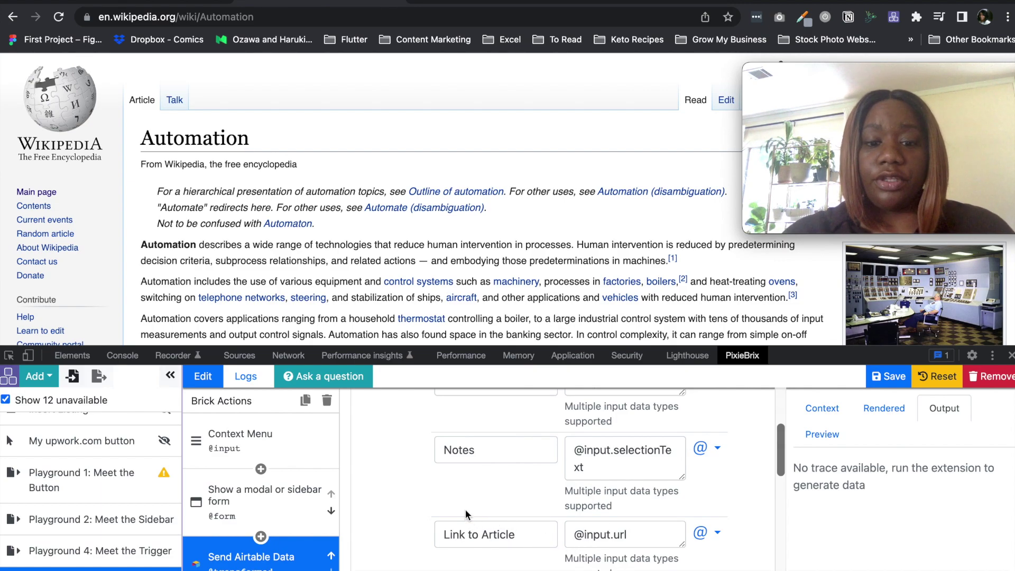
pyautogui.scroll(-2, 451, 505)
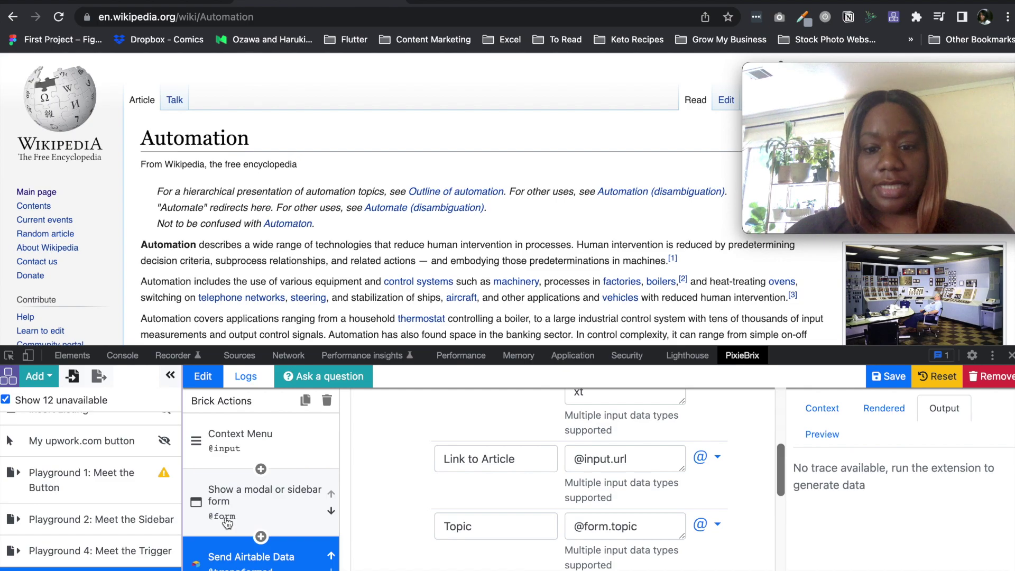
# Review the tableName and airtableapi integration settings of the Send Airtable Data brick
pyautogui.scroll(-5, 379, 561)
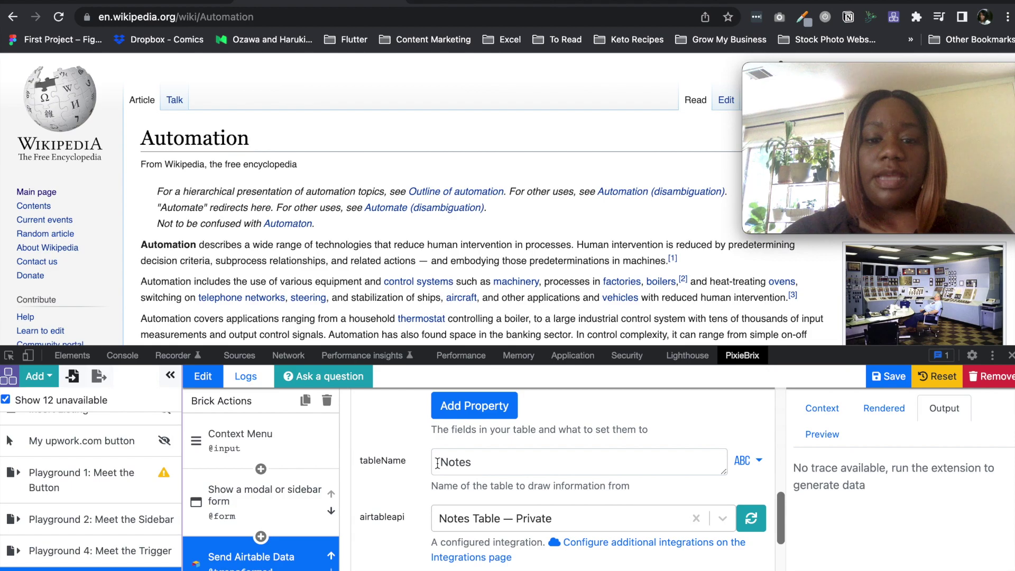
pyautogui.moveTo(437, 463); pyautogui.dragTo(470, 470)
pyautogui.press('Tab')
pyautogui.scroll(-1, 411, 538)
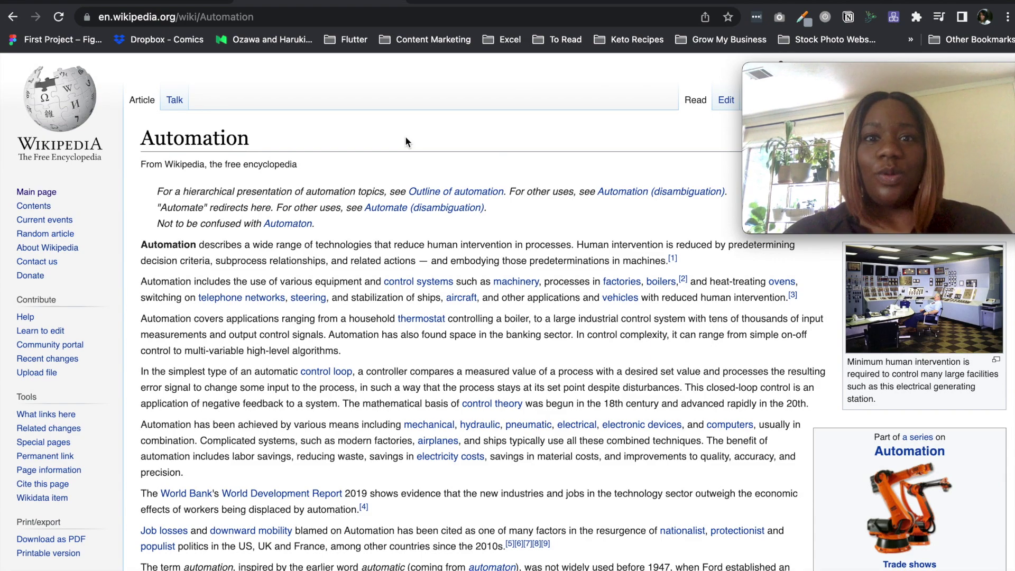
# Switch to the Notes table in the Airtable Notes Base
pyautogui.click(461, 2)
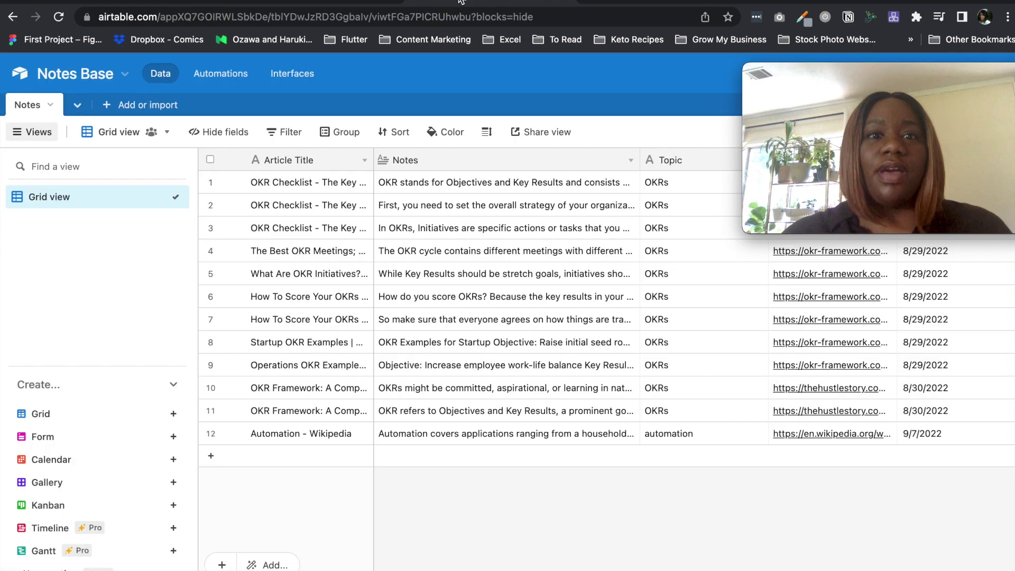